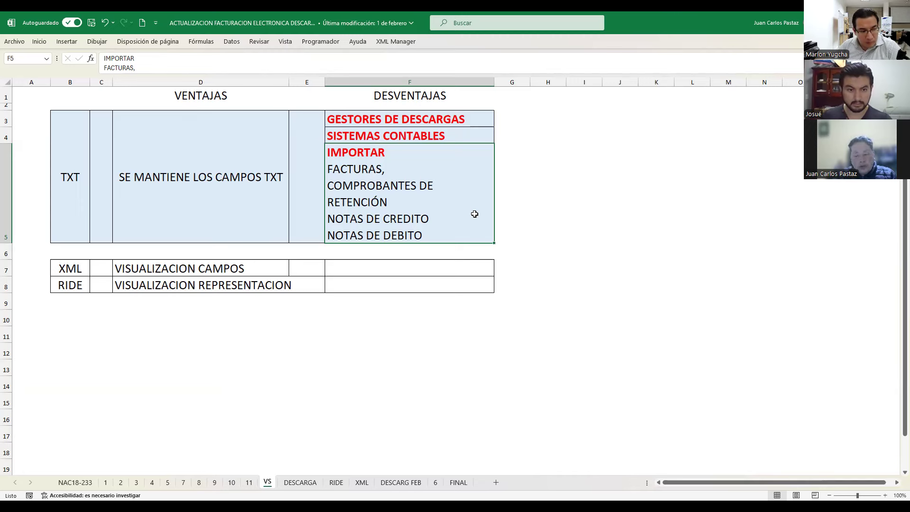
# Go to the XML sheet and examine the invoice's fields from the authorization header to the payment block, enlarged for reading.
pyautogui.hotkey('ctrl', 'pagedown')
pyautogui.hotkey('ctrl', 'pagedown')
pyautogui.hotkey('ctrl', 'pagedown')
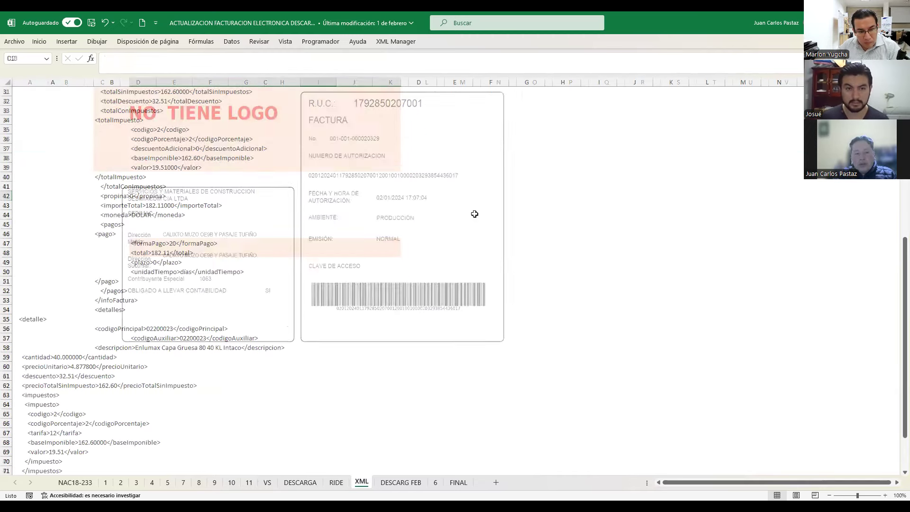
pyautogui.scroll(4, 475, 208)
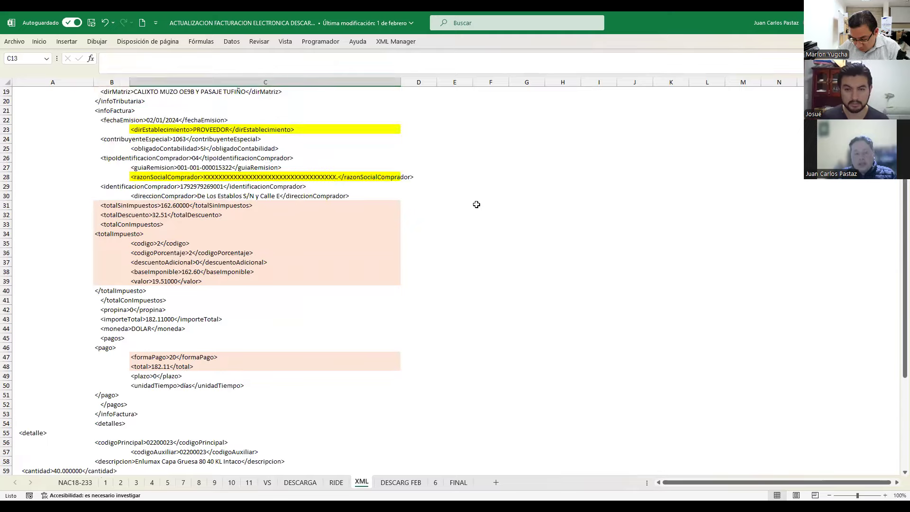
pyautogui.scroll(3, 476, 205)
pyautogui.scroll(3, 477, 204)
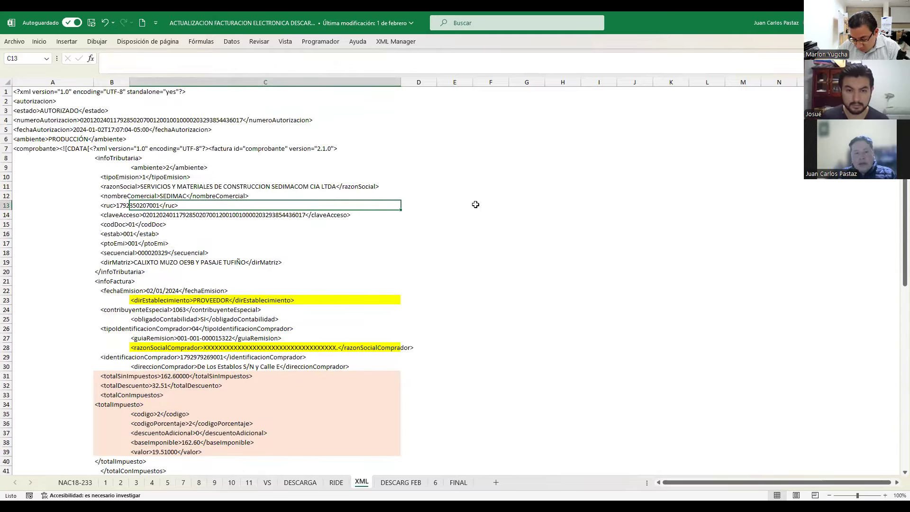
pyautogui.keyDown('ctrl'); pyautogui.scroll(7, 475, 204); pyautogui.keyUp('ctrl')
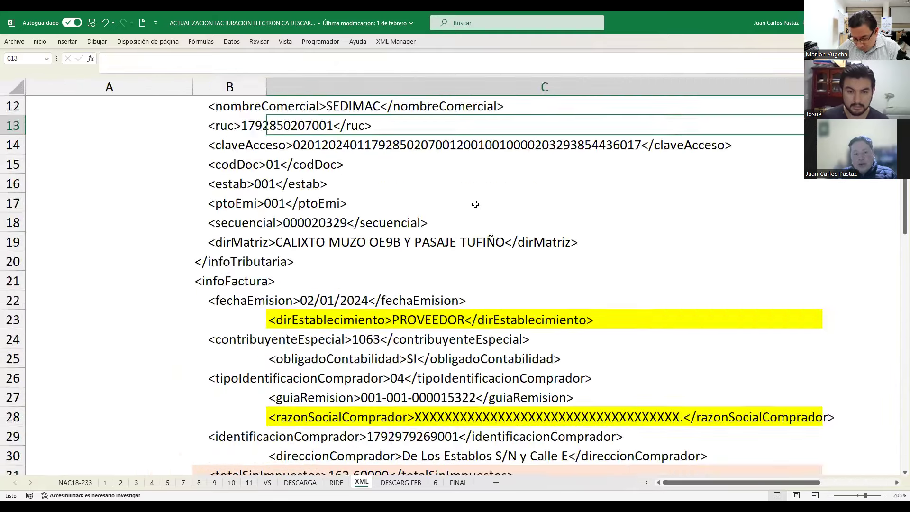
pyautogui.scroll(-1, 475, 204)
pyautogui.scroll(1, 476, 205)
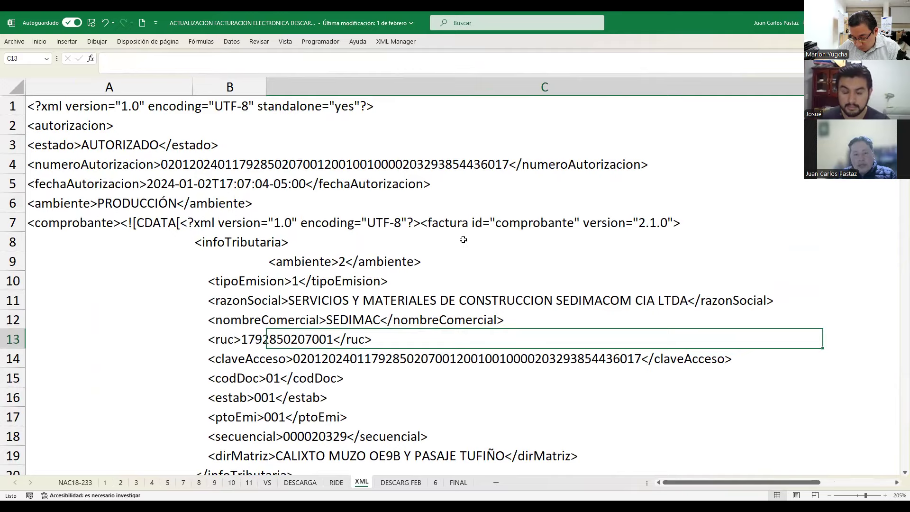
pyautogui.scroll(-12, 463, 239)
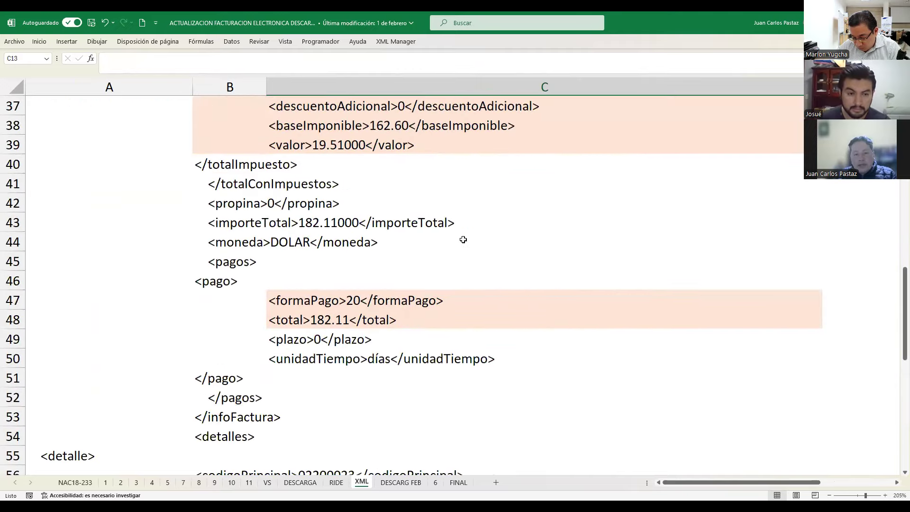
pyautogui.scroll(2, 463, 239)
pyautogui.scroll(1, 463, 239)
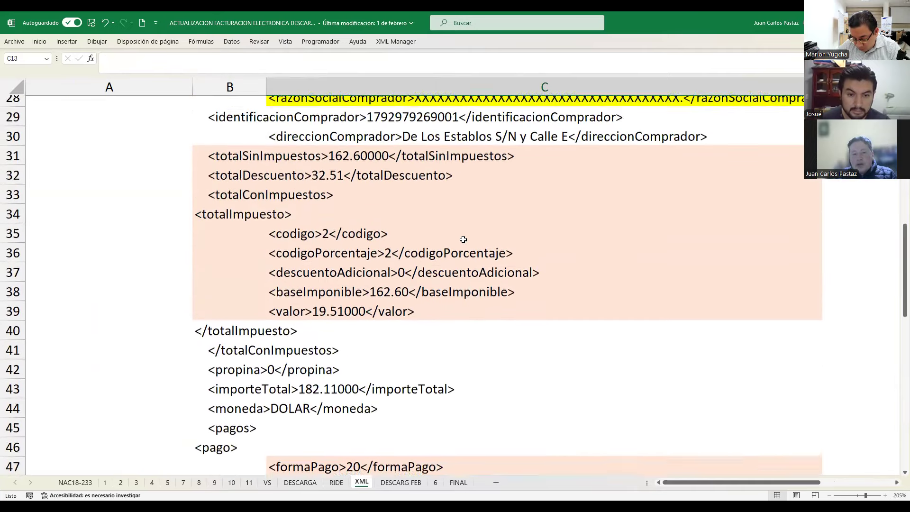
# Examine the highlighted tax totals from row 31, the payment fields and the item details of the XML invoice.
pyautogui.click(283, 165)
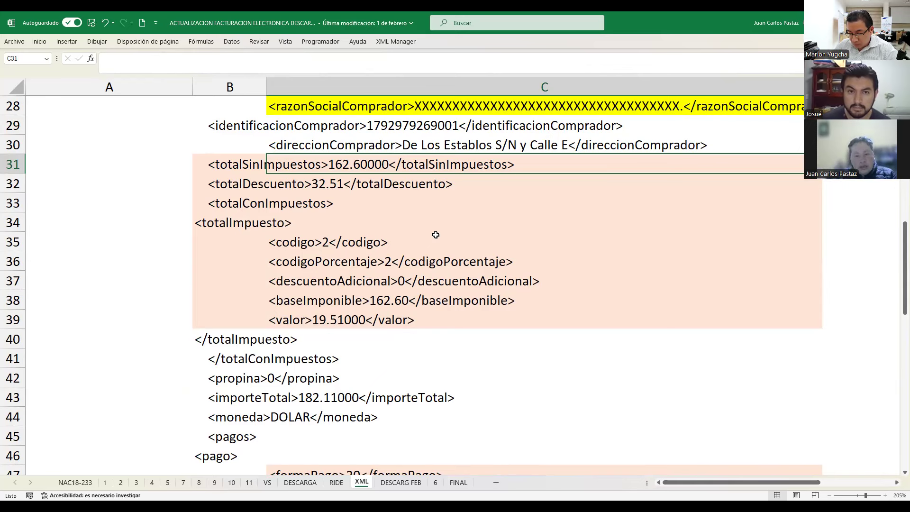
pyautogui.scroll(-1, 436, 235)
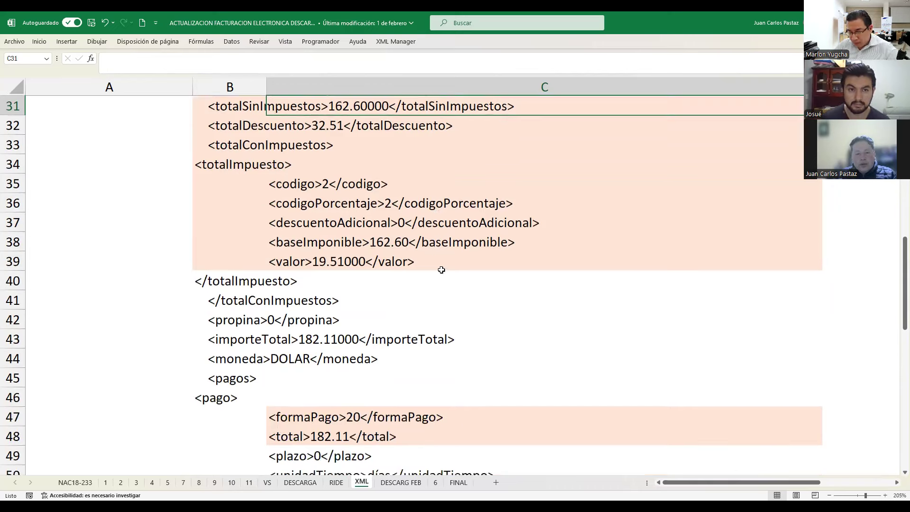
pyautogui.scroll(-2, 439, 270)
pyautogui.scroll(-1, 441, 269)
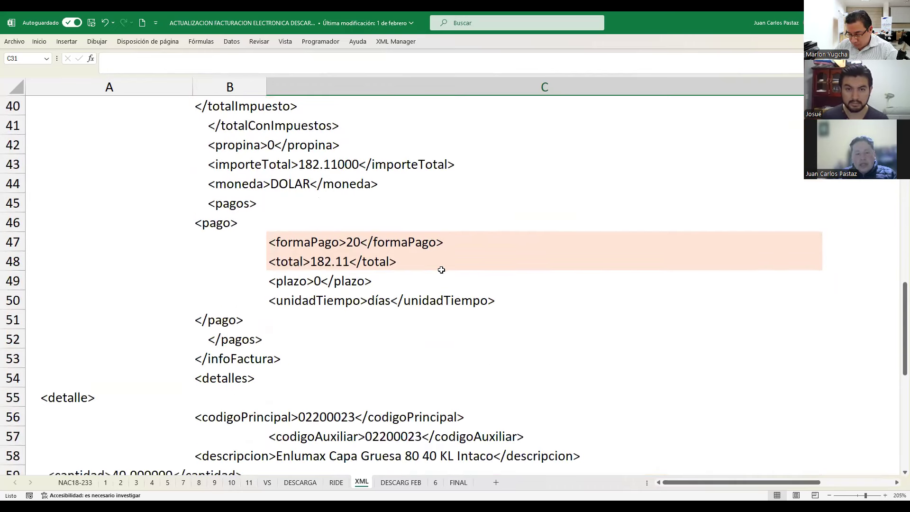
pyautogui.scroll(-1, 442, 270)
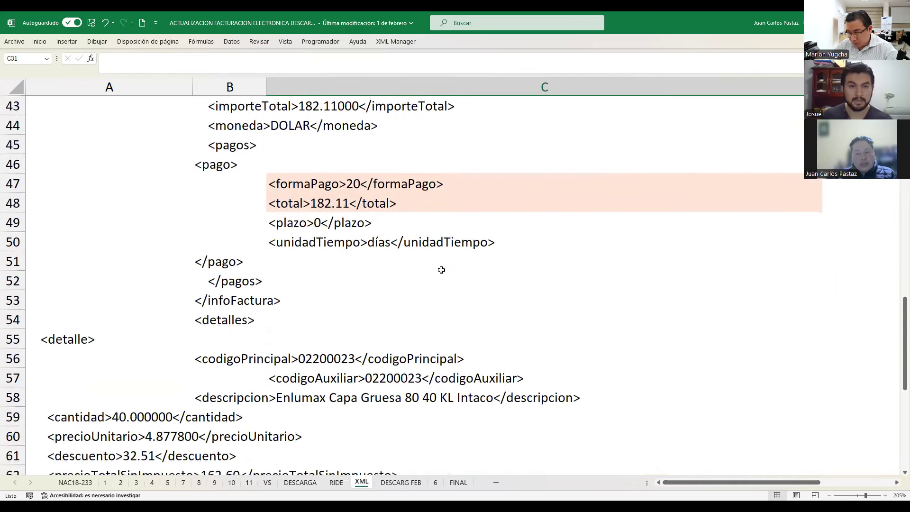
pyautogui.scroll(-2, 441, 269)
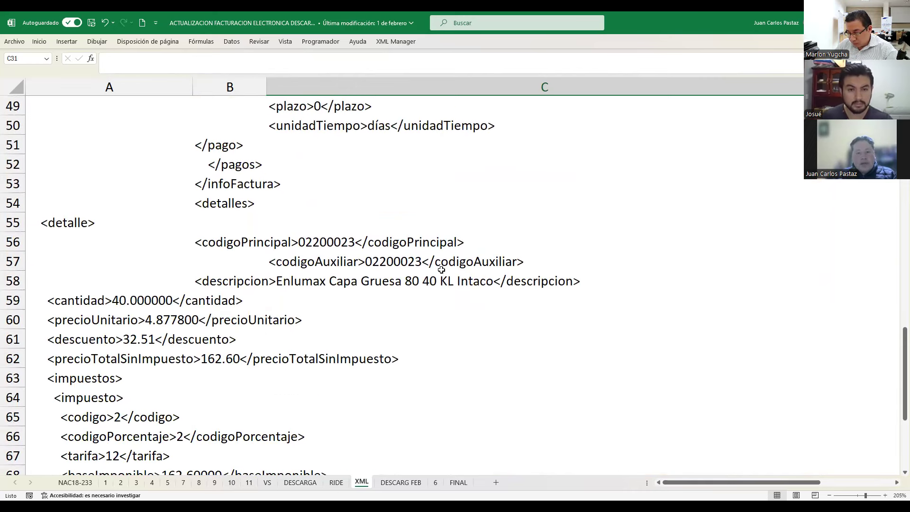
pyautogui.scroll(-2, 442, 270)
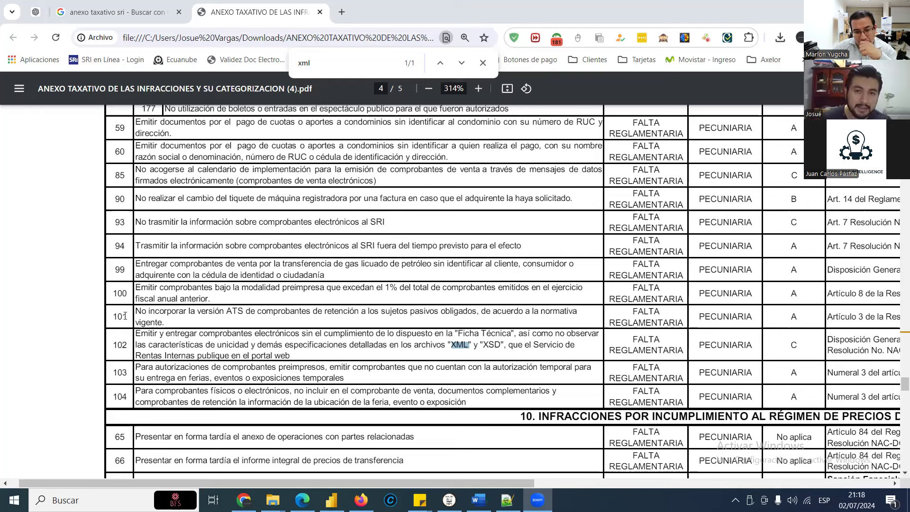
# Review infraction 102 in the ANEXO TAXATIVO PDF, highlighting its opening words and the "Ficha Técnica" reference.
pyautogui.click(253, 263)
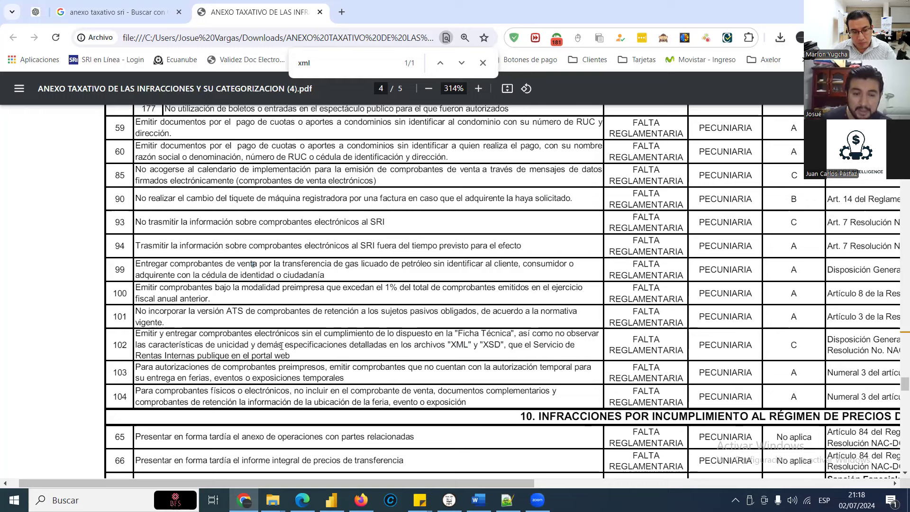
pyautogui.moveTo(136, 335); pyautogui.dragTo(179, 337)
pyautogui.click(180, 332)
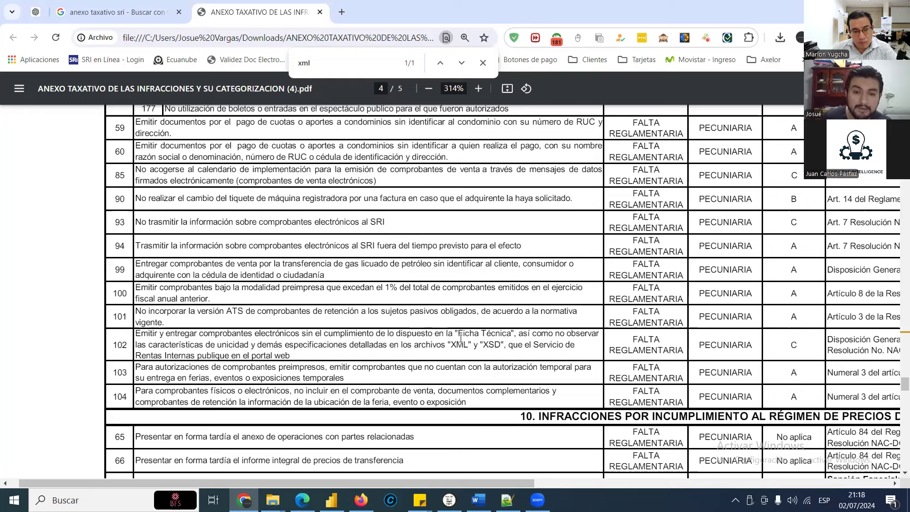
pyautogui.moveTo(449, 331); pyautogui.dragTo(514, 328)
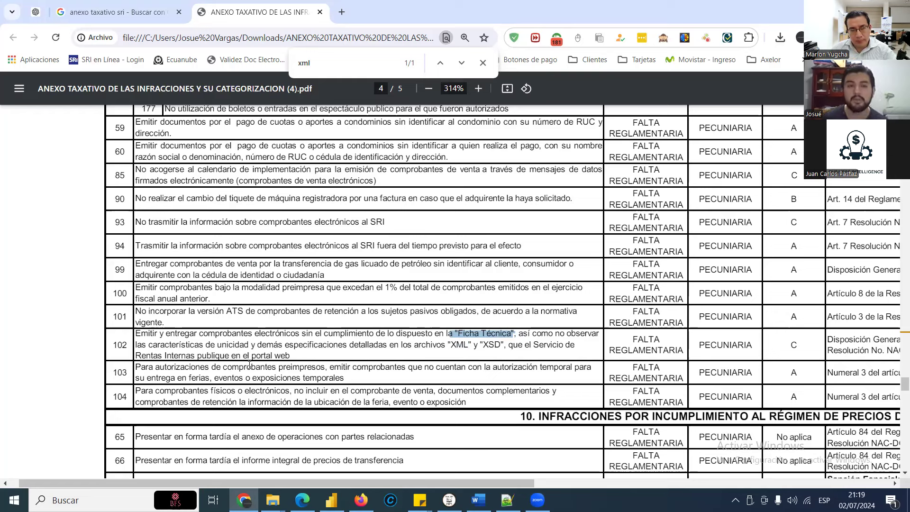
pyautogui.click(379, 339)
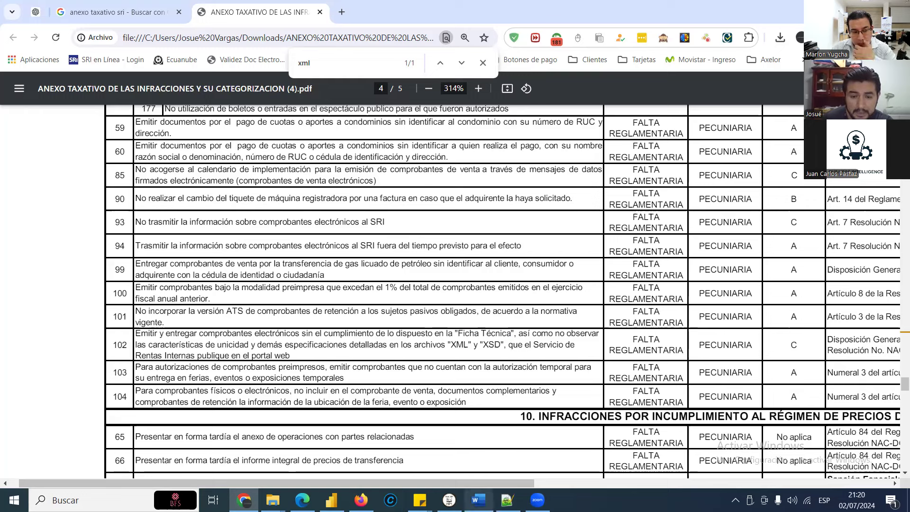
# Switch to DaatSRI and open the Descarga Masiva de Comprobantes SRI tool.
pyautogui.moveTo(449, 501)
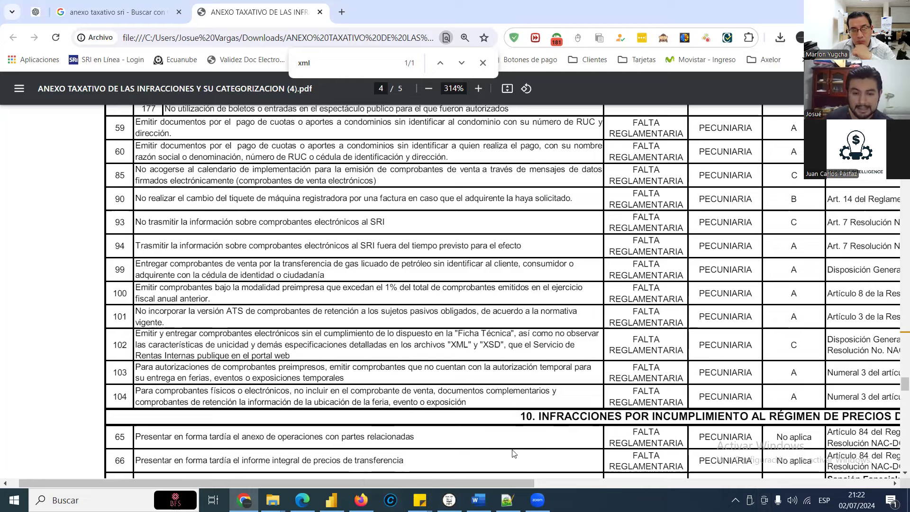
pyautogui.moveTo(449, 500)
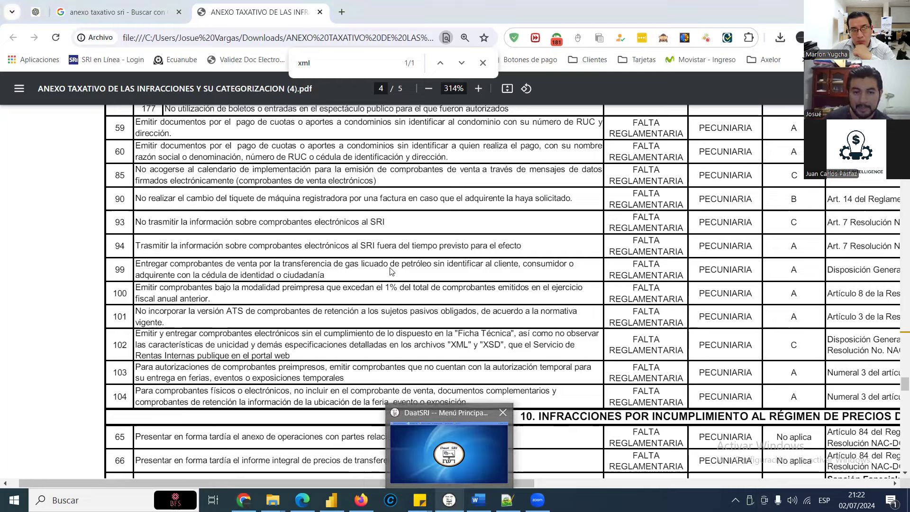
pyautogui.click(449, 451)
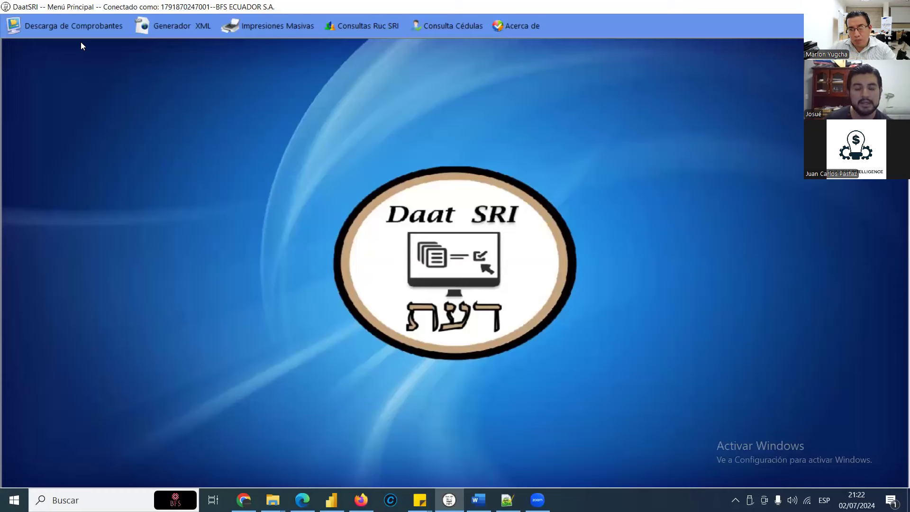
pyautogui.click(79, 26)
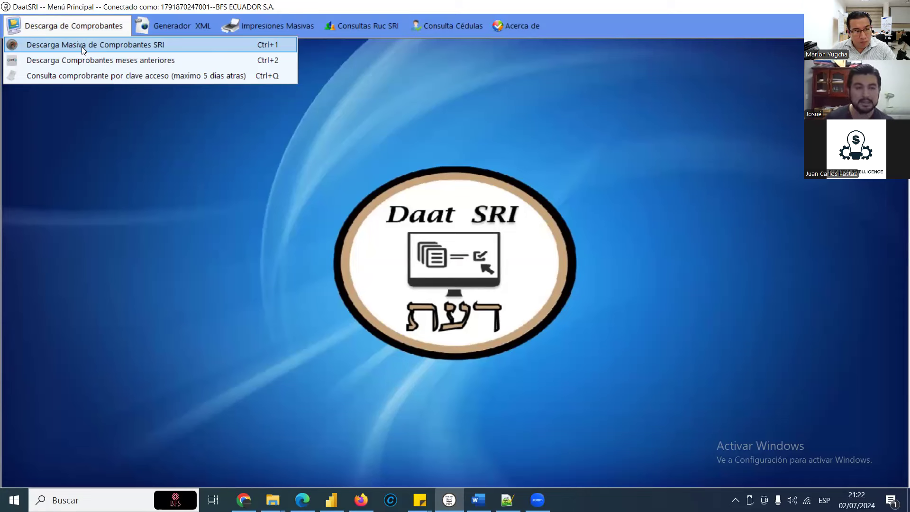
pyautogui.click(82, 45)
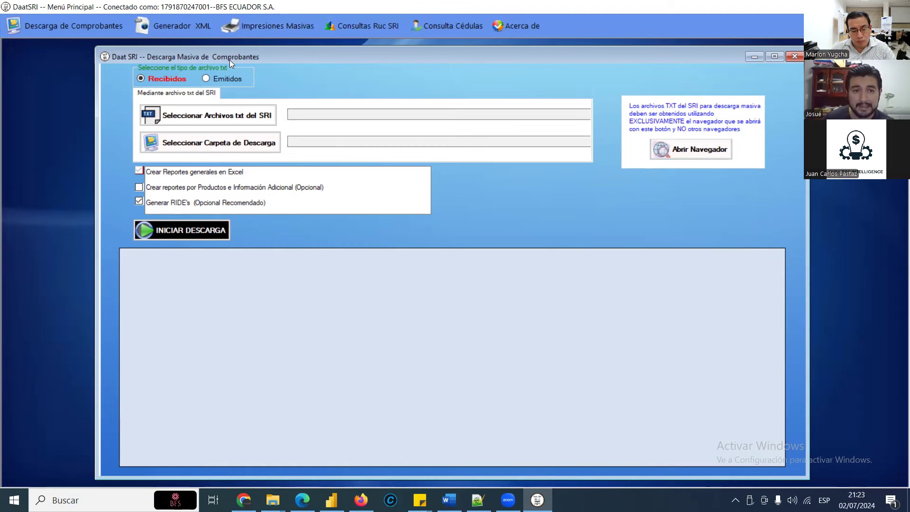
# Launch the tool's dedicated browser for obtaining SRI TXT files and bring its SRI en Línea login page to the front.
pyautogui.click(683, 155)
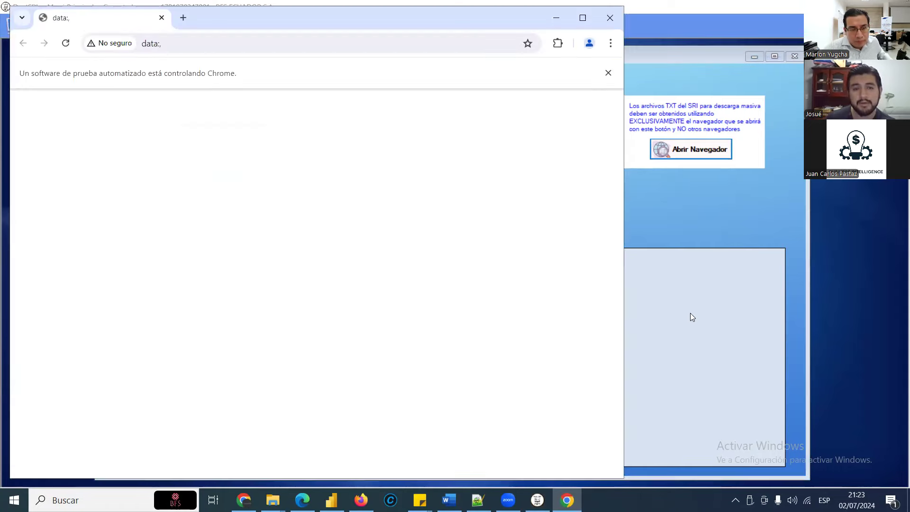
pyautogui.click(702, 275)
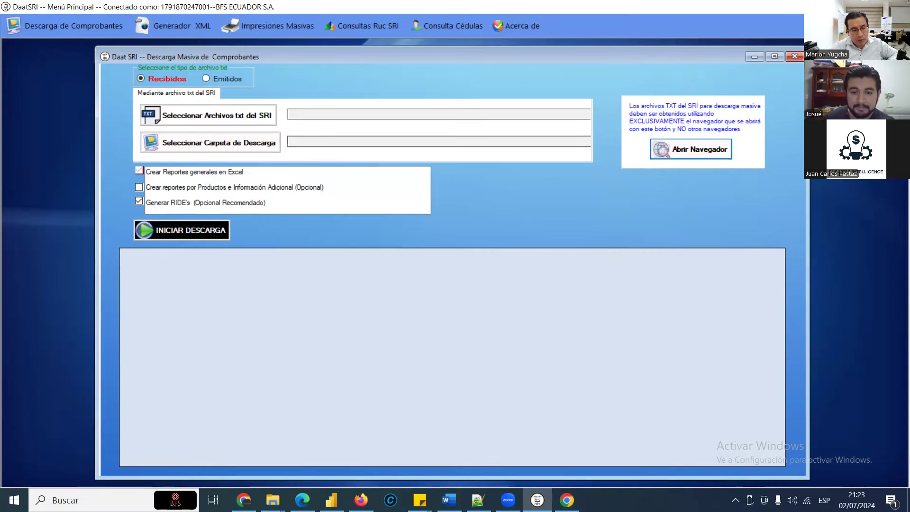
pyautogui.moveTo(567, 500)
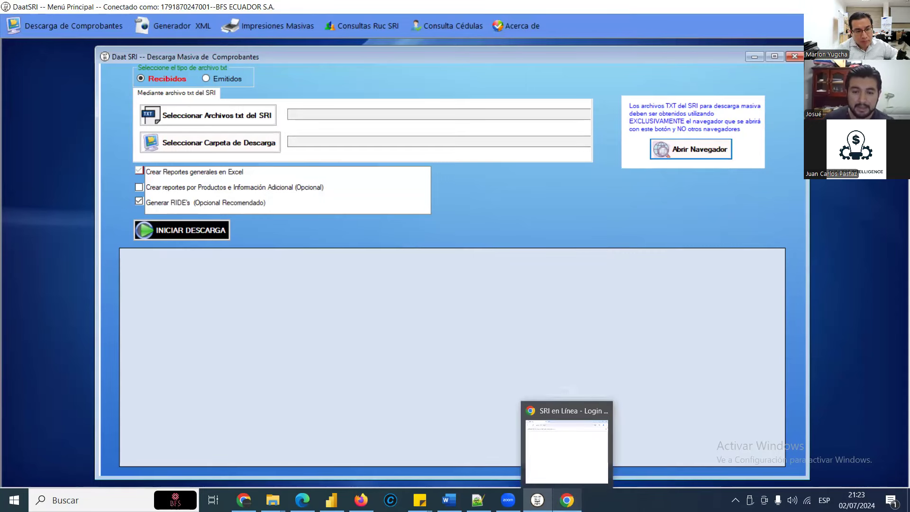
pyautogui.click(567, 446)
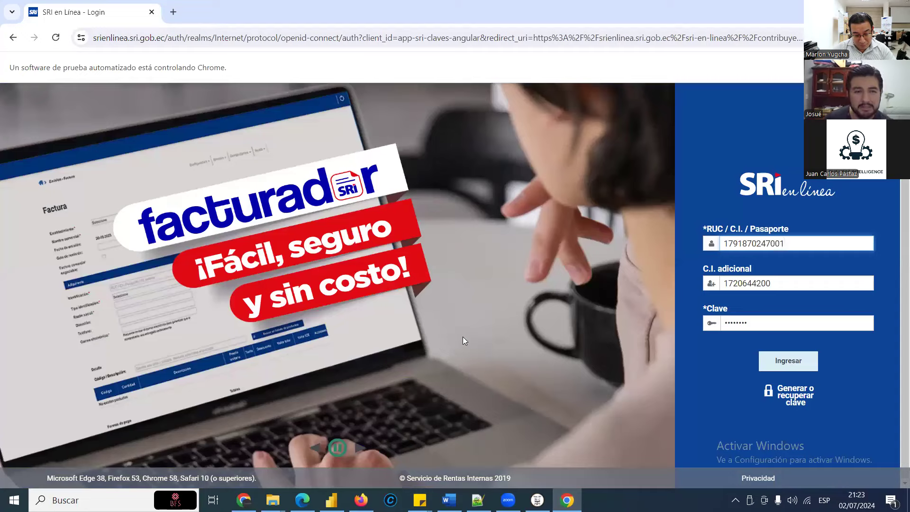
# Log in to SRI en Línea with the credentials already filled in.
pyautogui.click(776, 363)
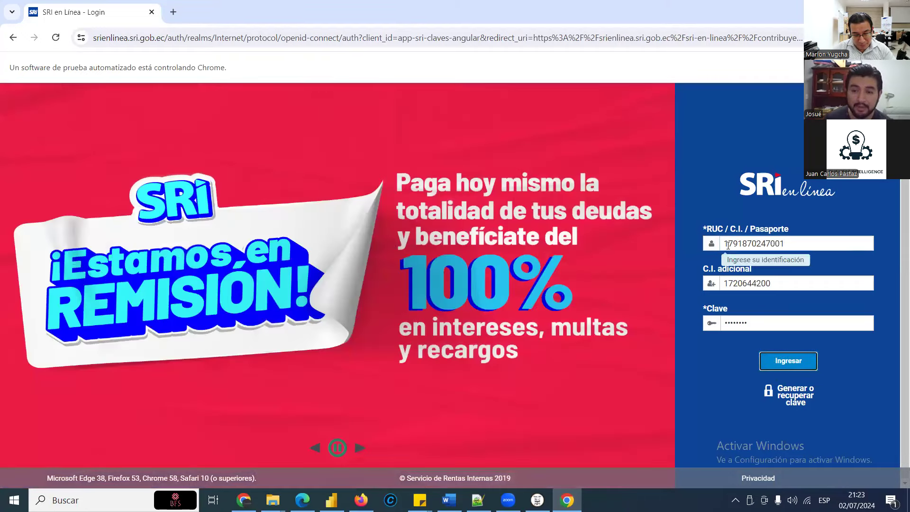
pyautogui.click(788, 366)
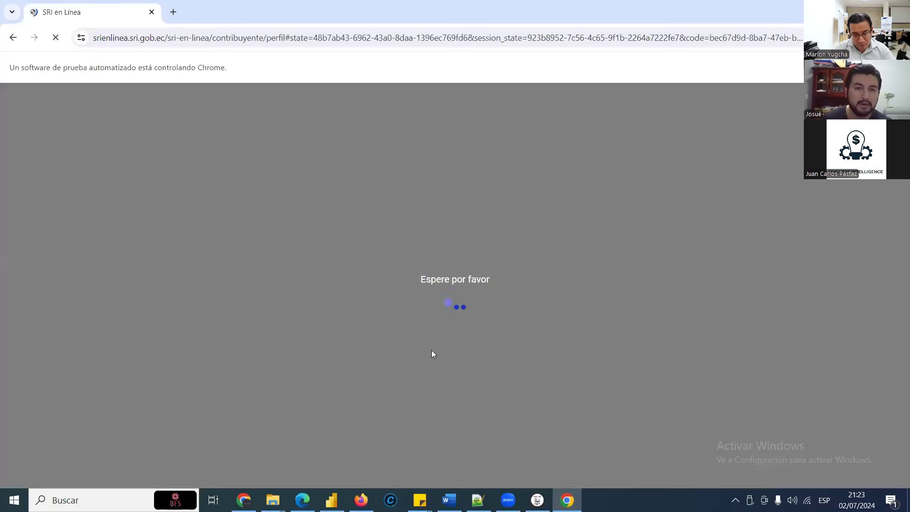
pyautogui.moveTo(567, 500)
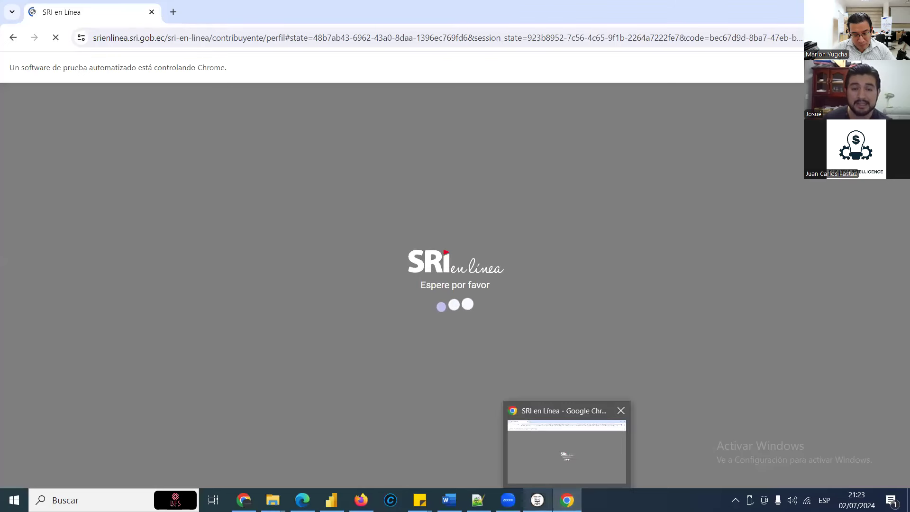
pyautogui.moveTo(538, 500)
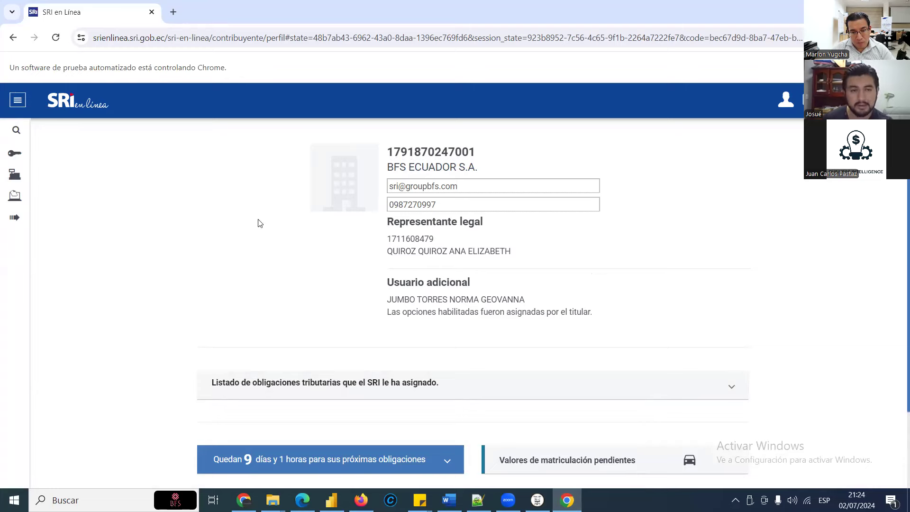
# Open the Comprobantes electrónicos recibidos query under Facturación Electrónica.
pyautogui.click(20, 178)
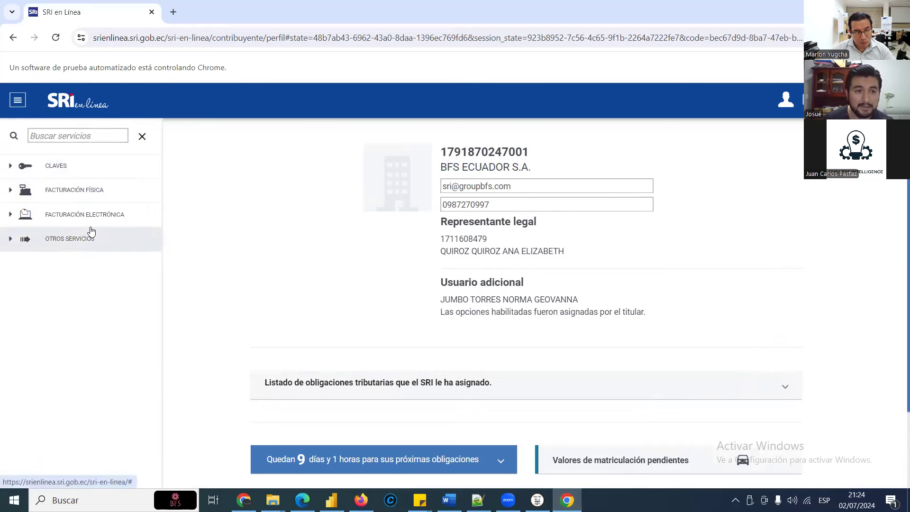
pyautogui.click(86, 216)
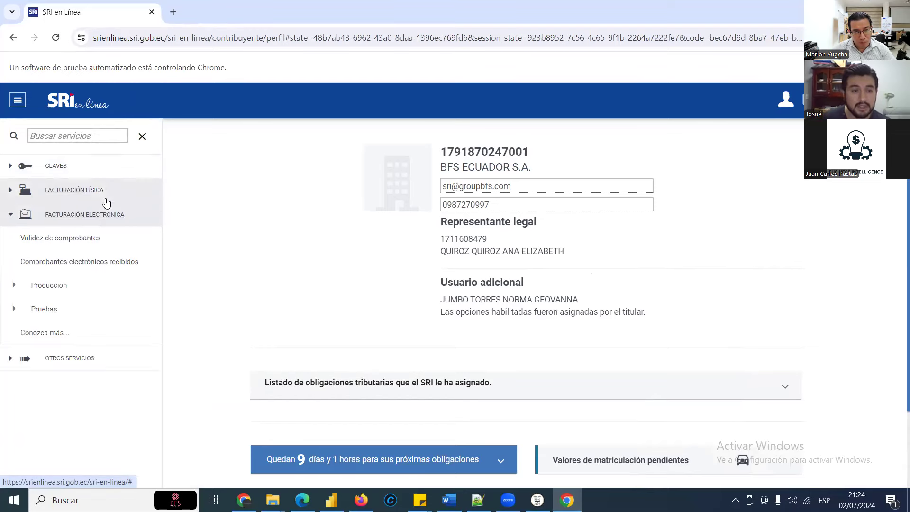
pyautogui.click(80, 271)
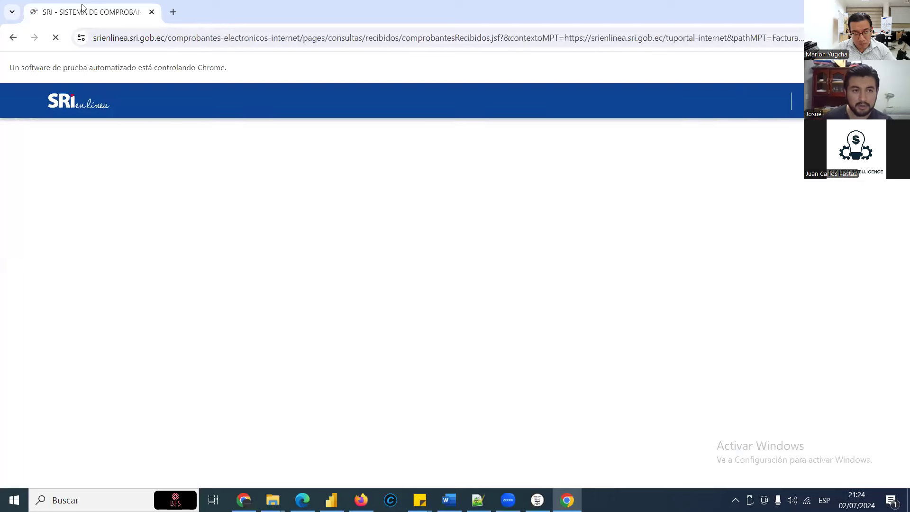
# Query the received Factura vouchers for all days of Junio 2024 and download their TXT file for DaatSRI.
pyautogui.click(467, 286)
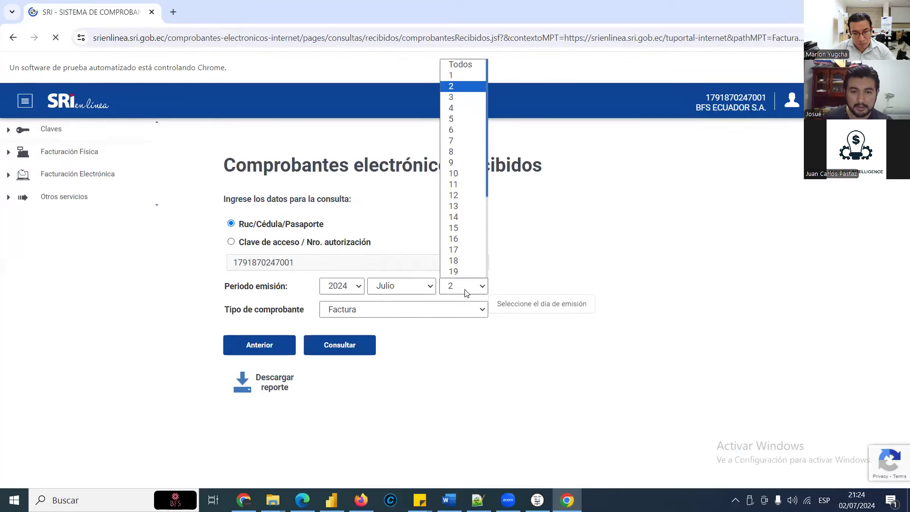
pyautogui.click(459, 70)
pyautogui.click(385, 286)
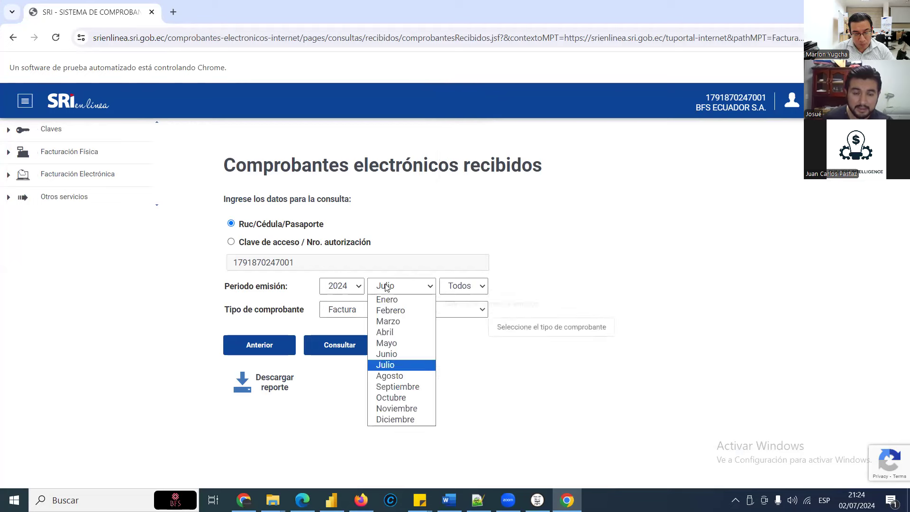
pyautogui.click(396, 355)
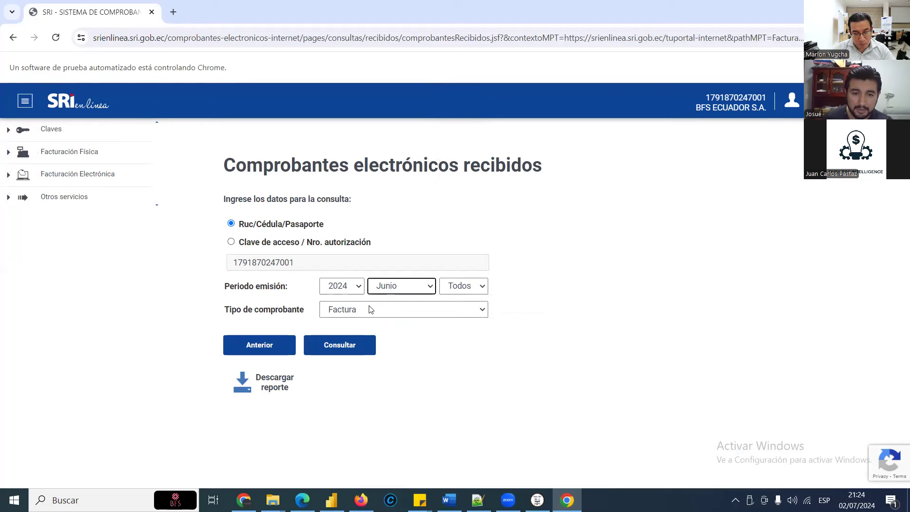
pyautogui.click(343, 350)
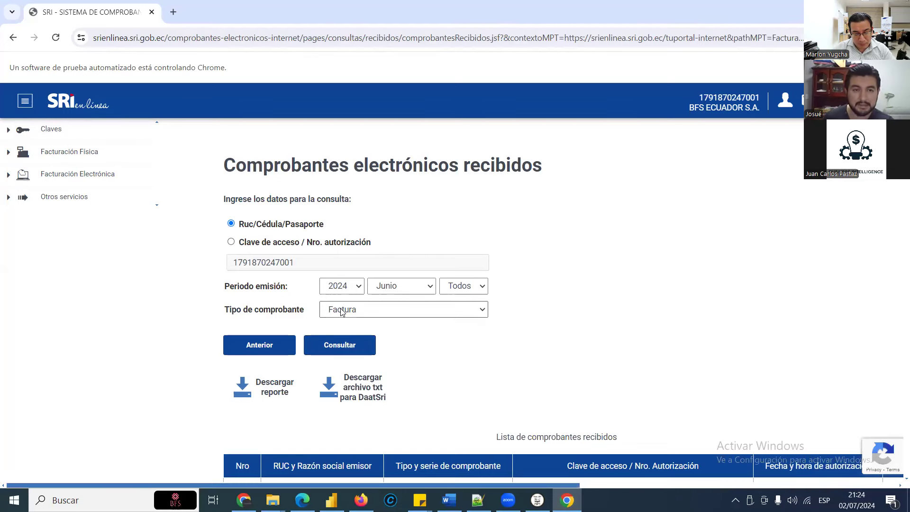
pyautogui.click(356, 397)
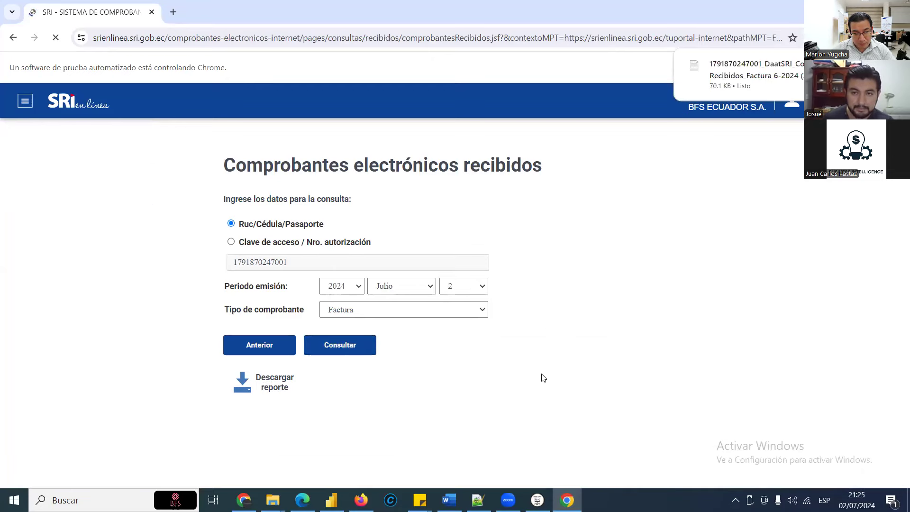
# Query the received Comprobante de Retención vouchers for all days of Junio 2024 and download their TXT file for DaatSRI.
pyautogui.click(357, 308)
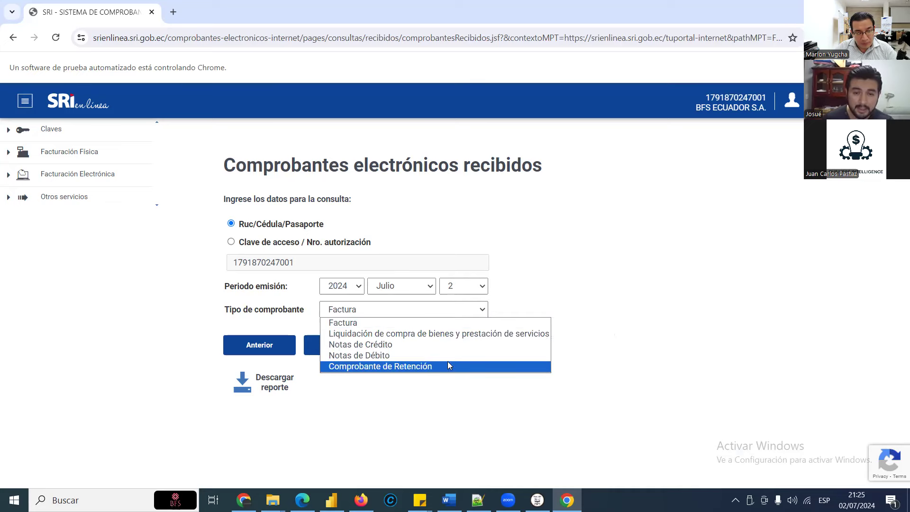
pyautogui.click(368, 366)
pyautogui.click(462, 286)
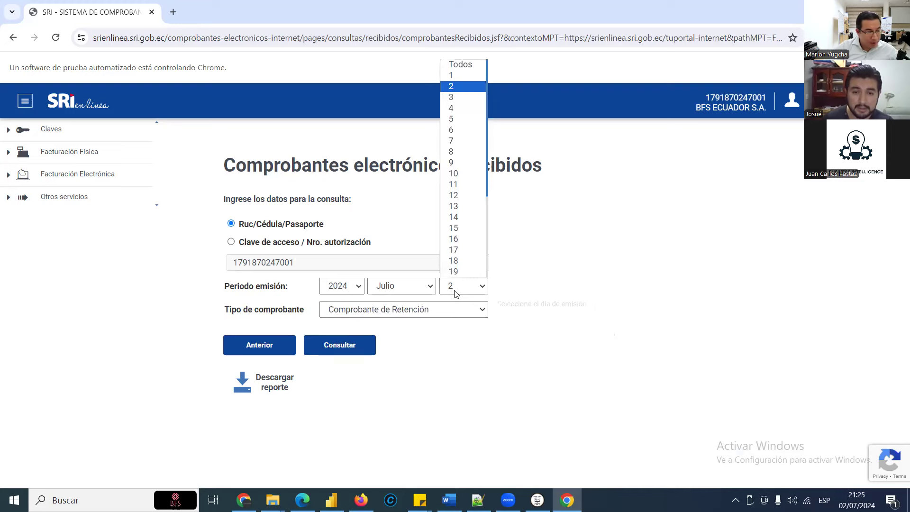
pyautogui.press('Return')
pyautogui.click(385, 286)
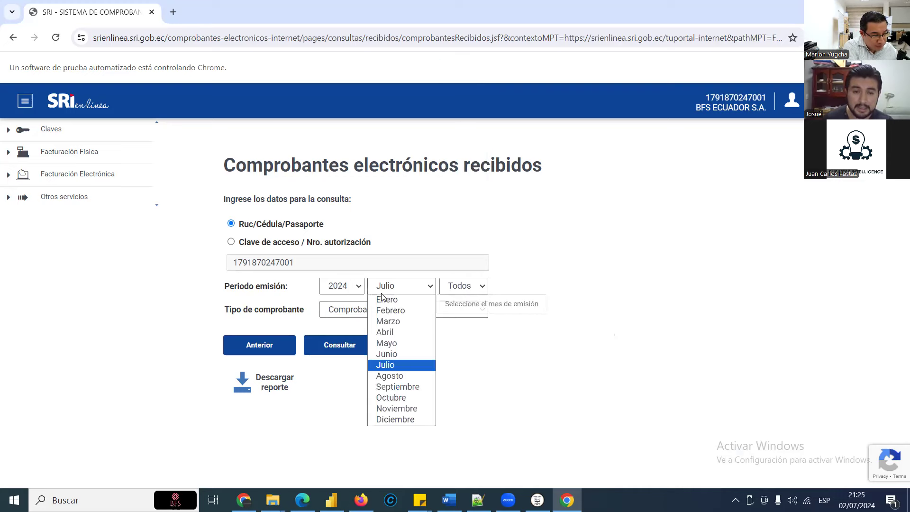
pyautogui.click(399, 354)
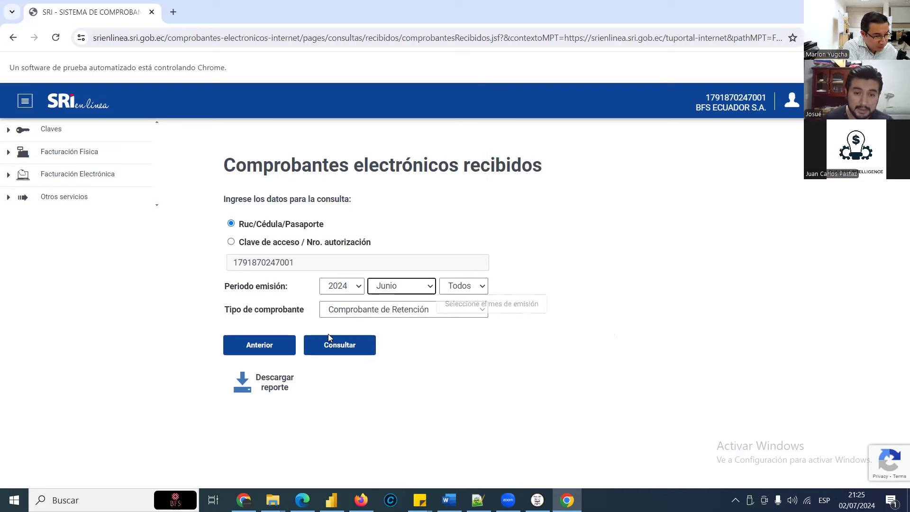
pyautogui.click(336, 347)
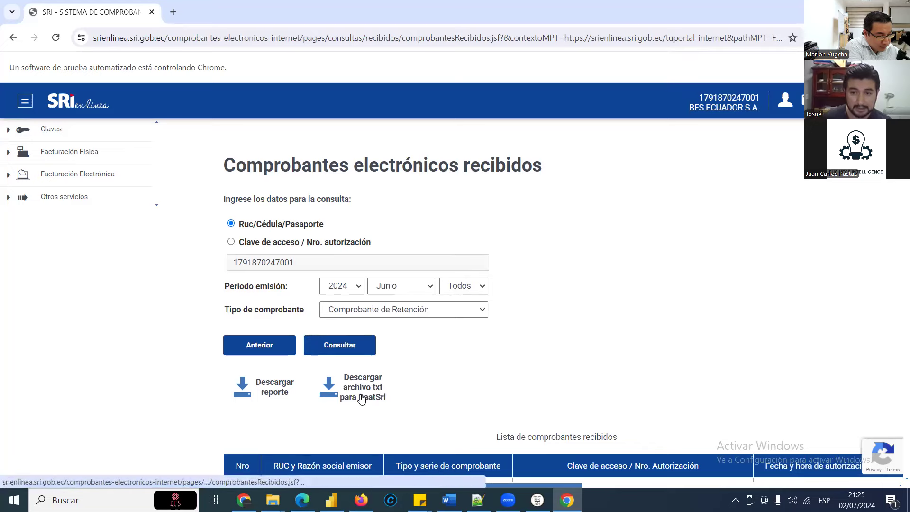
pyautogui.click(362, 399)
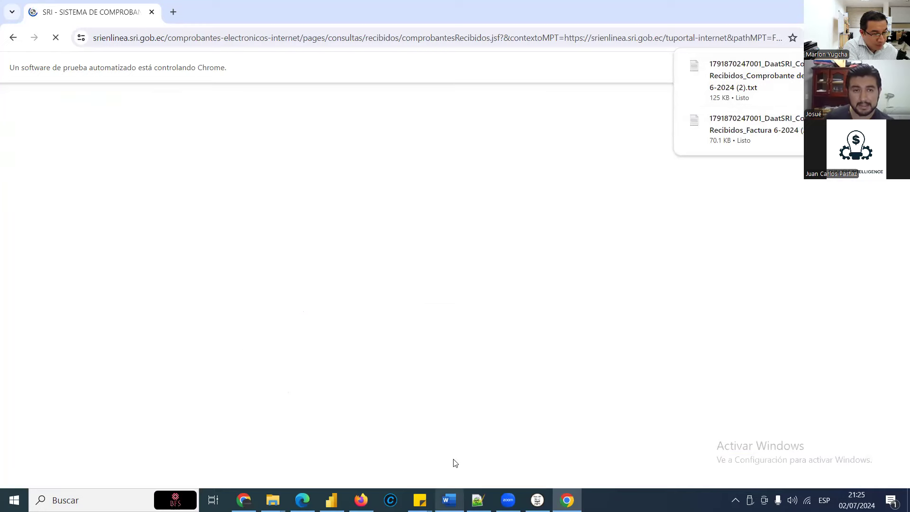
# Switch to DaatSRI and load the two newest TXT files, Factura and Comprobante de Retención, from the Descargas folder.
pyautogui.moveTo(538, 500)
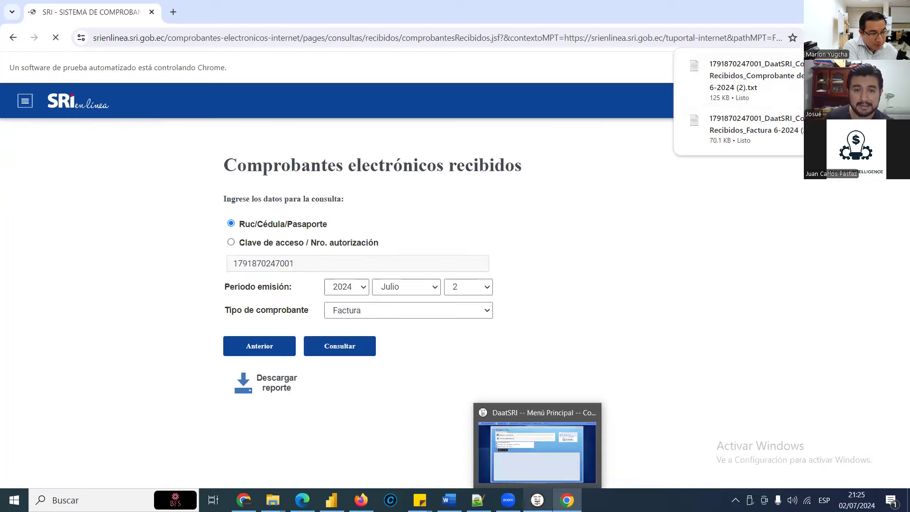
pyautogui.click(537, 500)
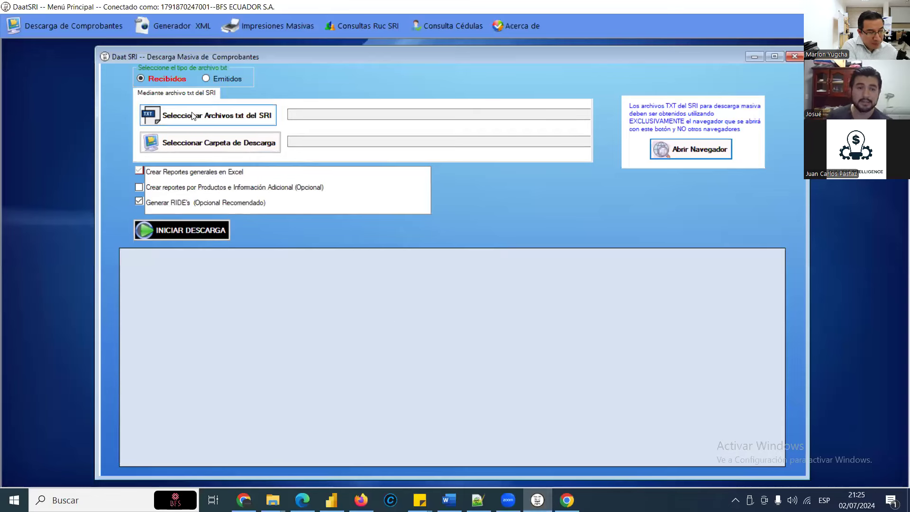
pyautogui.click(231, 123)
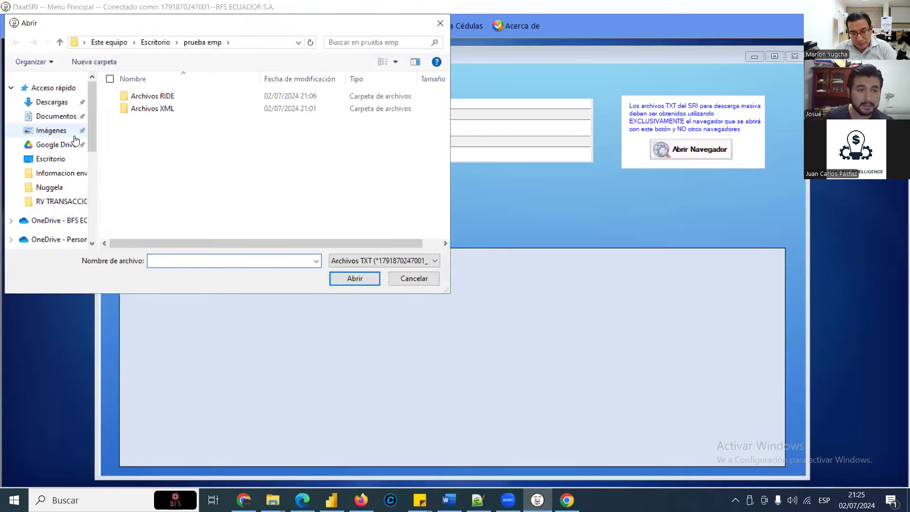
pyautogui.click(53, 101)
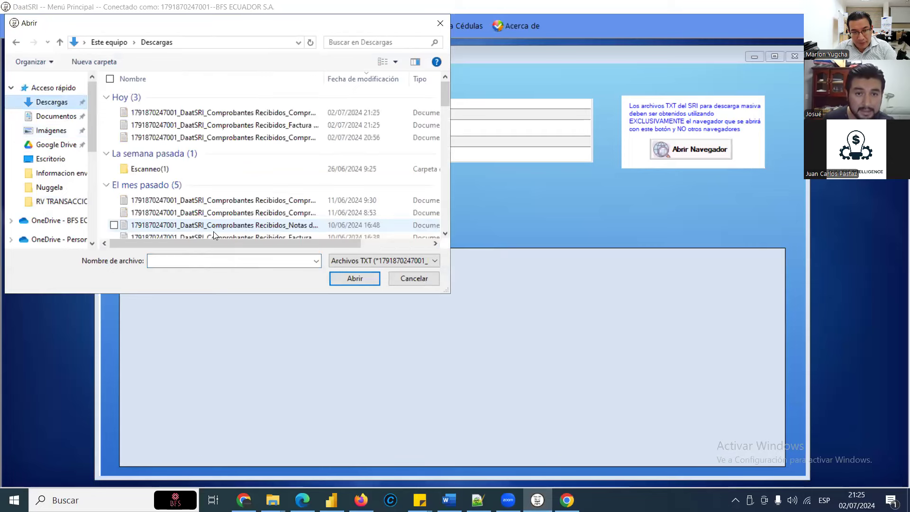
pyautogui.click(280, 119)
pyautogui.hotkey('shift', 'Down')
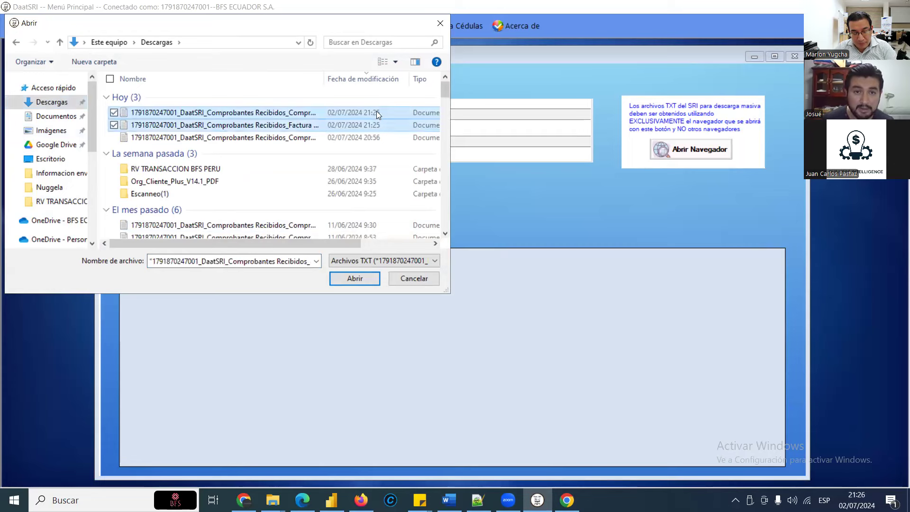
pyautogui.click(355, 278)
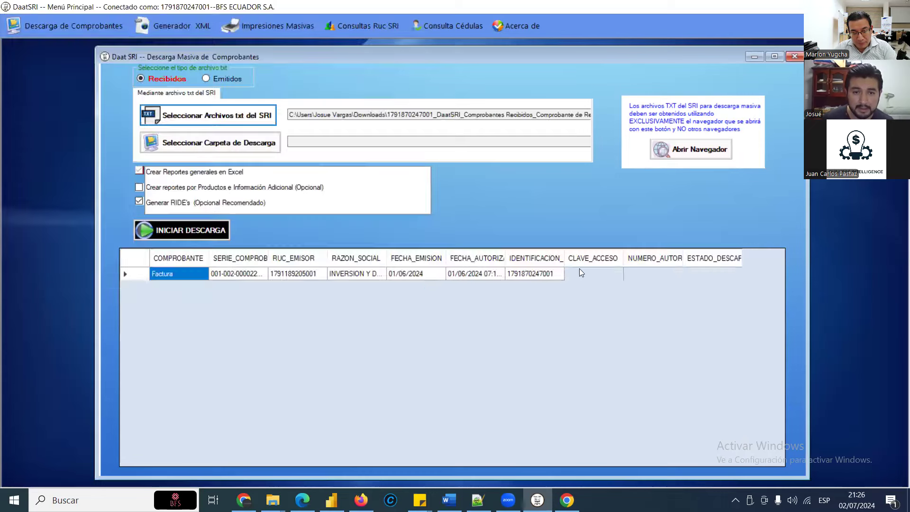
# Create the folder "prueba 23" on the Escritorio as the download destination, and decline loading the already posted vouchers.
pyautogui.click(197, 145)
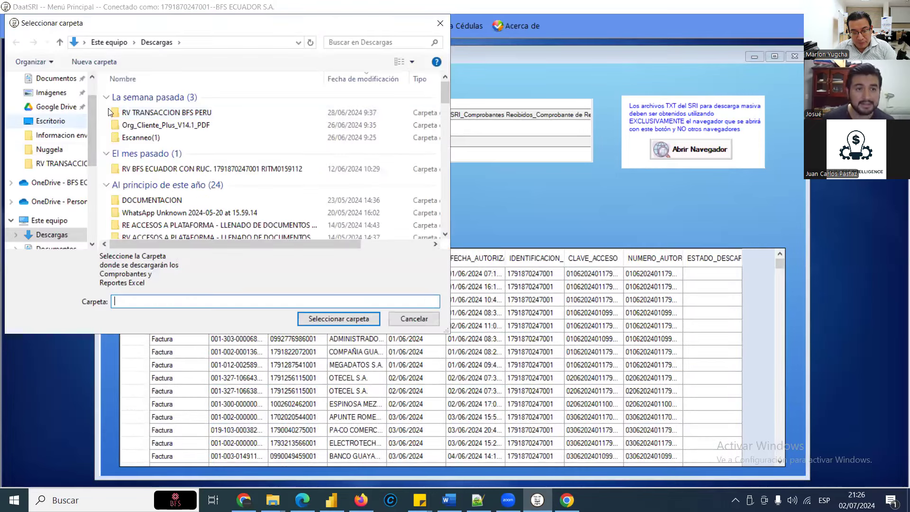
pyautogui.click(50, 121)
pyautogui.click(92, 63)
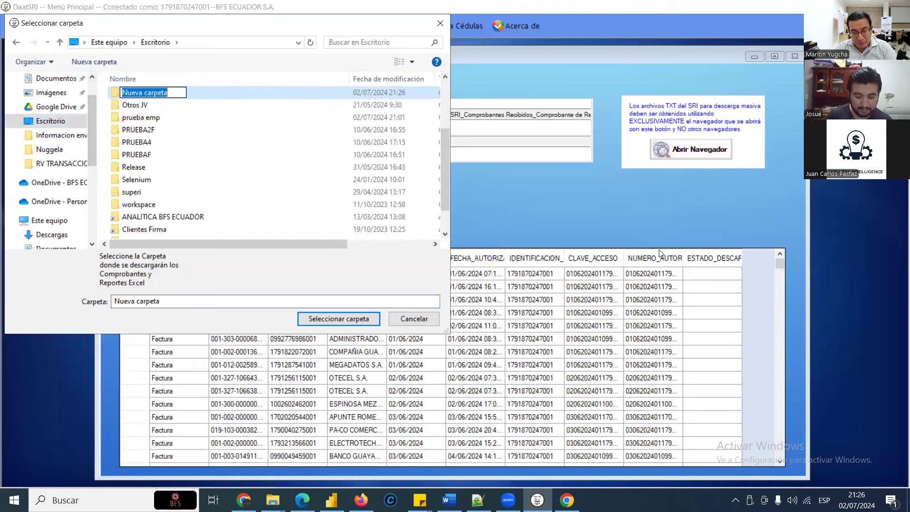
pyautogui.write('prueba 23')
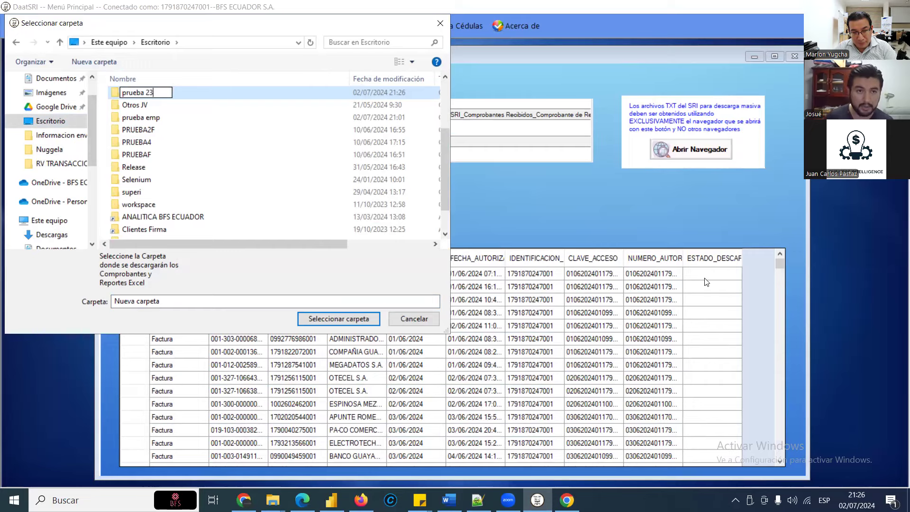
pyautogui.press('Return')
pyautogui.click(343, 319)
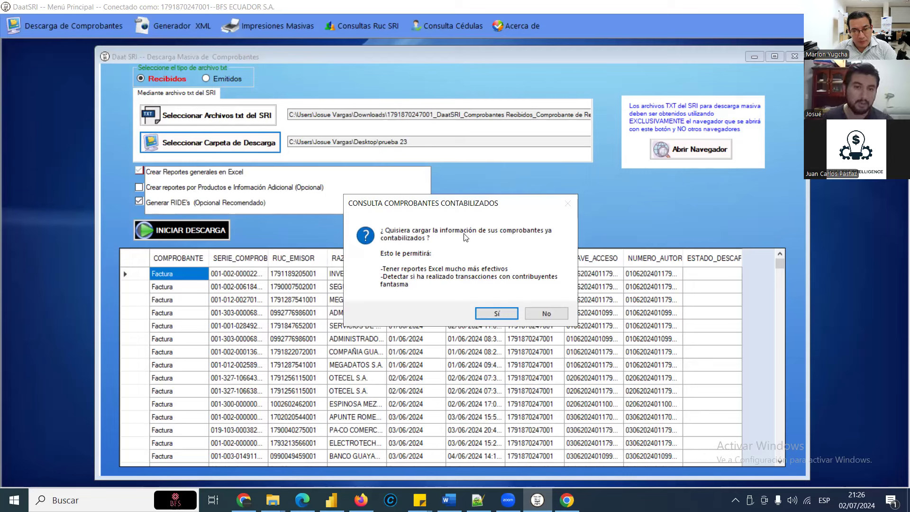
pyautogui.click(537, 315)
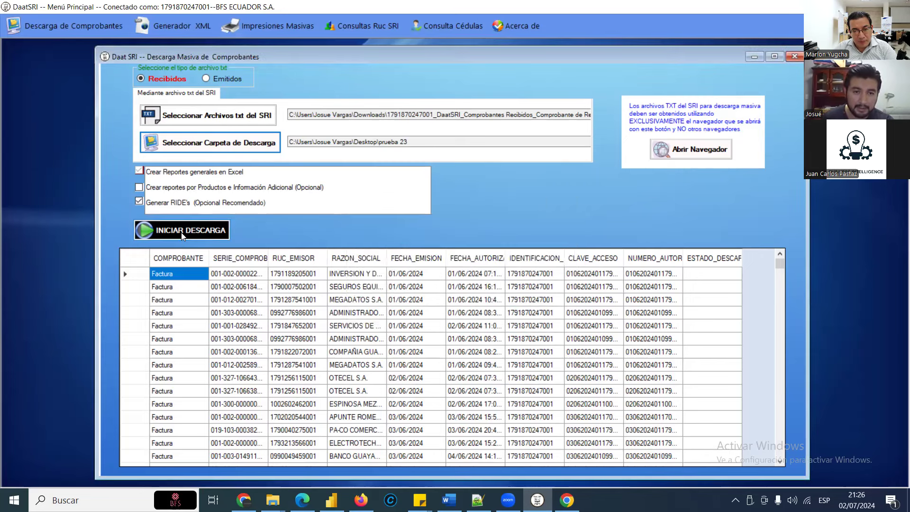
# Start the mass voucher download and close the SRI browser window.
pyautogui.click(182, 232)
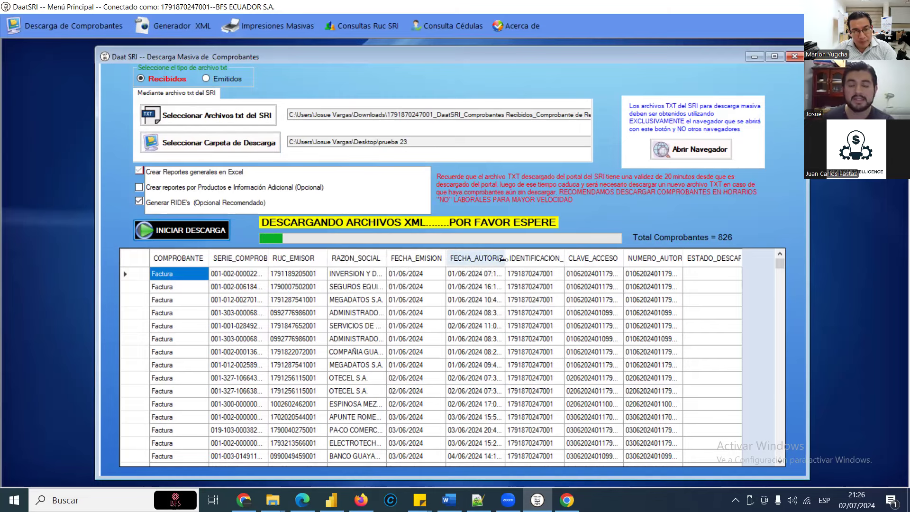
pyautogui.moveTo(584, 497)
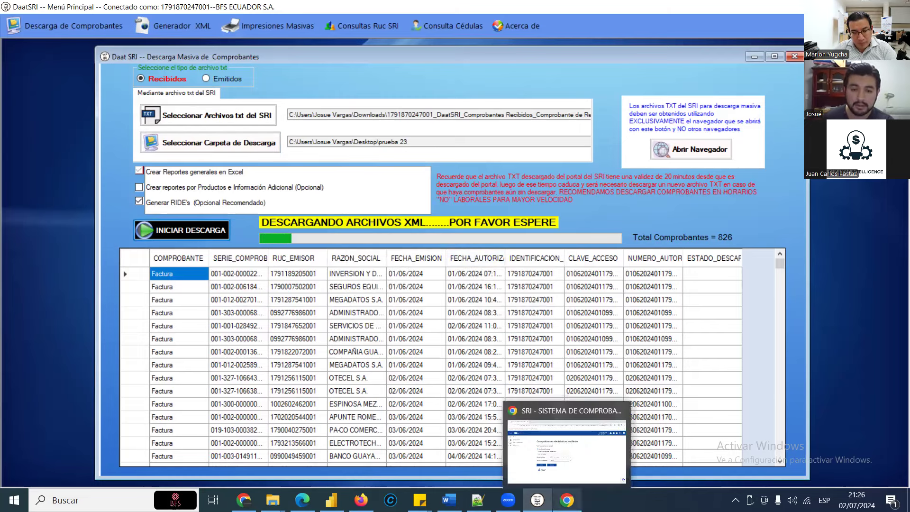
pyautogui.click(568, 441)
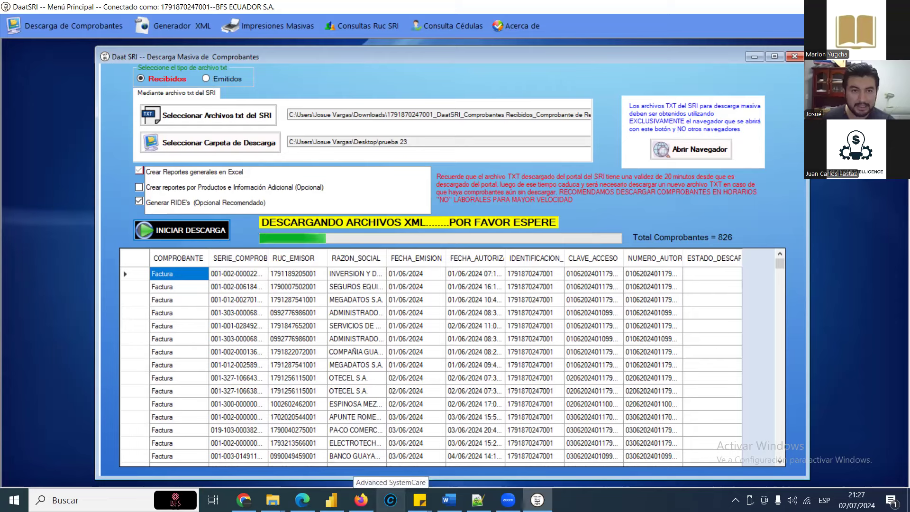
pyautogui.click(421, 500)
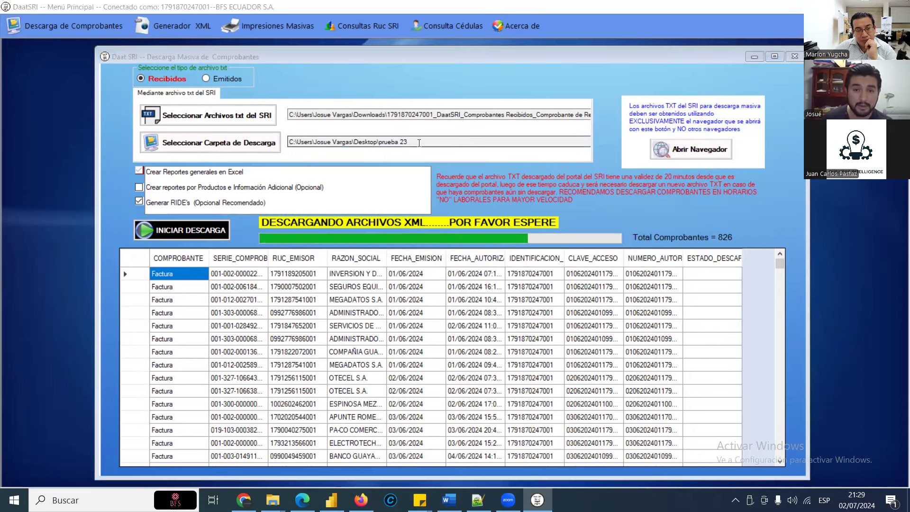
# Open the Archivos XML subfolder of prueba 23 in File Explorer and widen the columns to read the full file names.
pyautogui.click(319, 142)
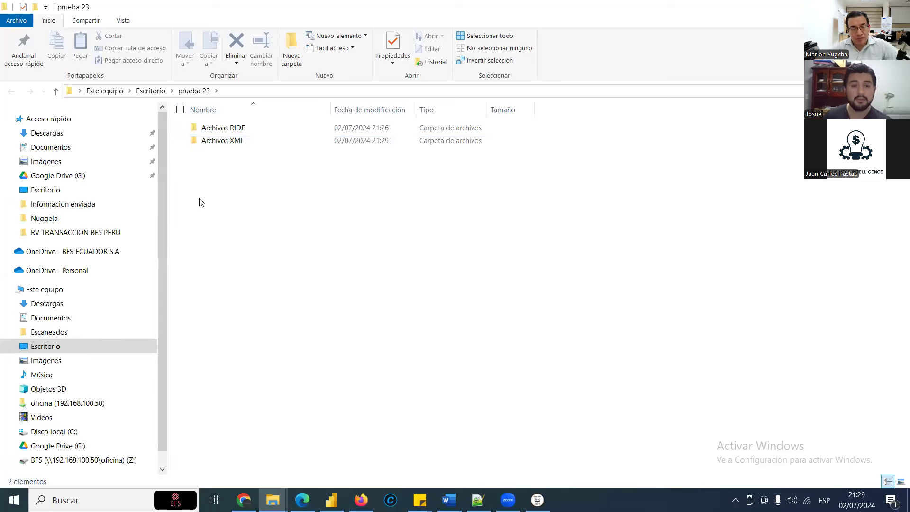
pyautogui.doubleClick(239, 141)
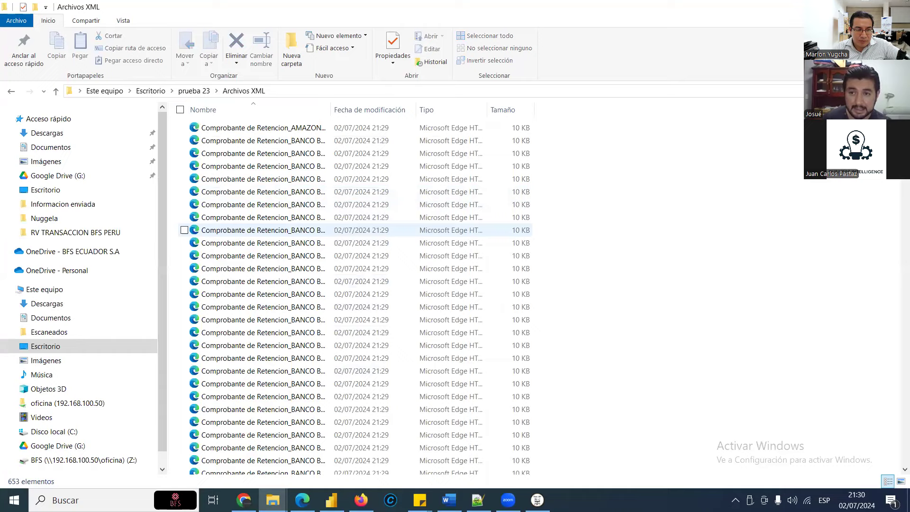
pyautogui.moveTo(898, 222); pyautogui.dragTo(898, 493)
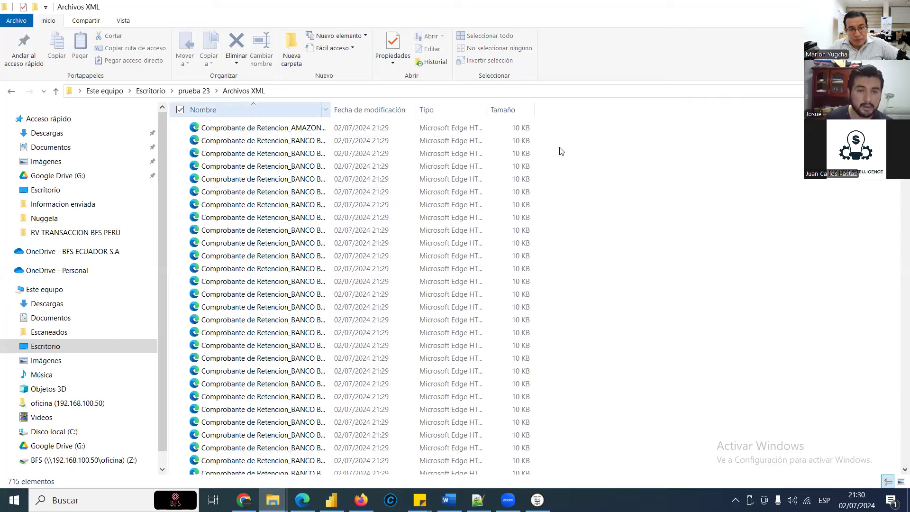
pyautogui.press('ctrl+KP_Add')
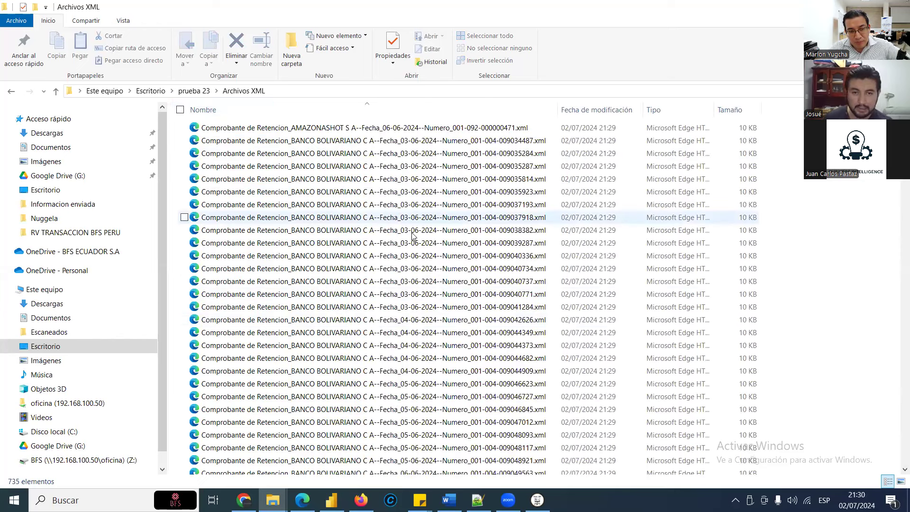
# Recheck the downloaded files in Archivos XML and look in the prueba 23 folder for the generated Excel reports.
pyautogui.click(185, 94)
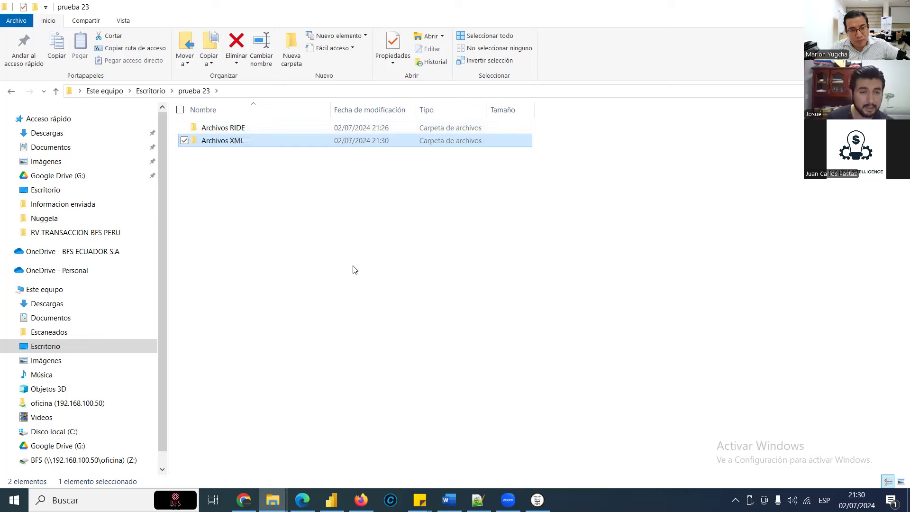
pyautogui.doubleClick(222, 146)
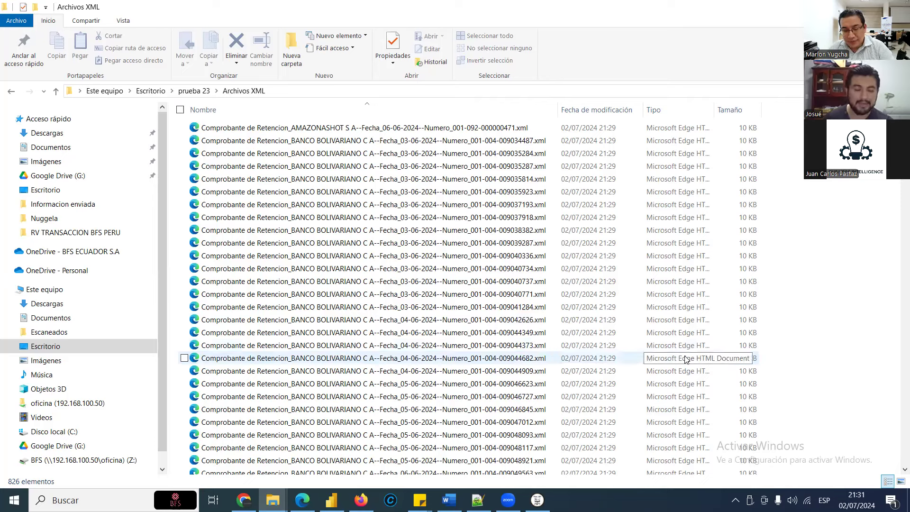
pyautogui.click(195, 93)
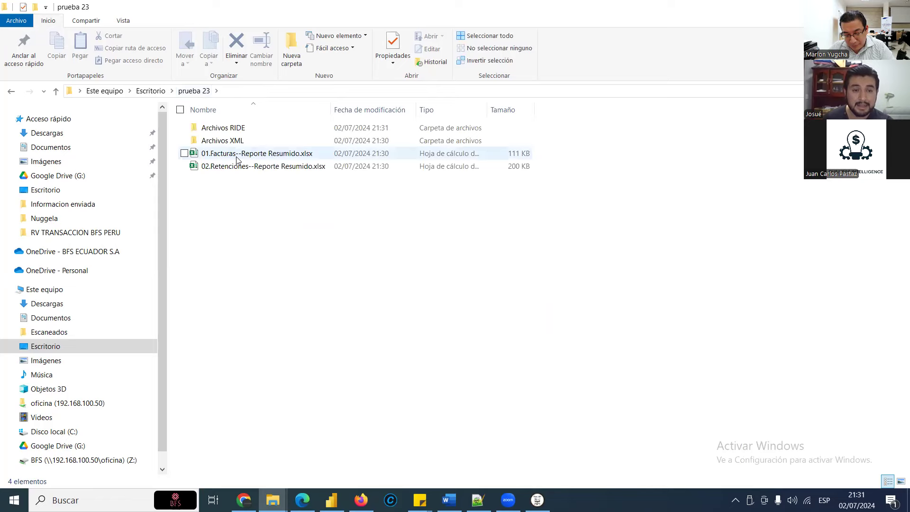
# Check the RIDE generation progress in DaatSRI and return to the prueba 23 folder in File Explorer.
pyautogui.click(537, 500)
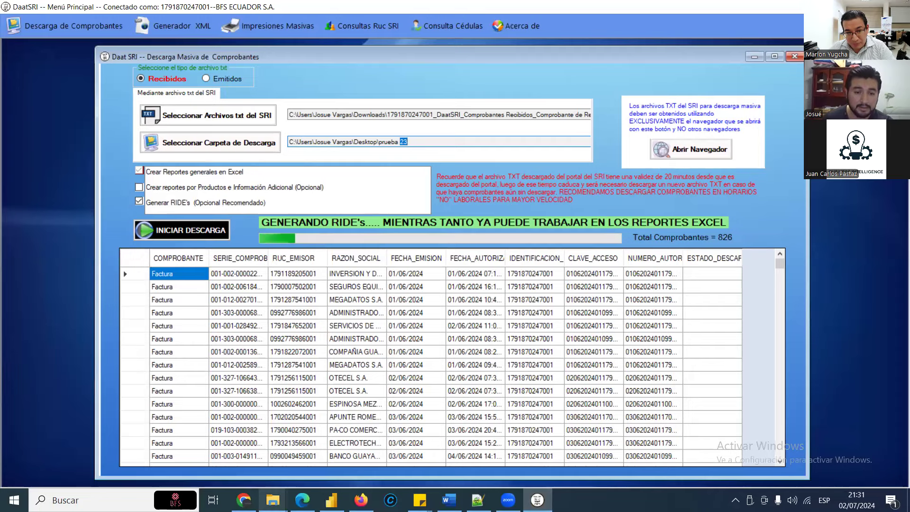
pyautogui.moveTo(273, 500)
pyautogui.click(782, 453)
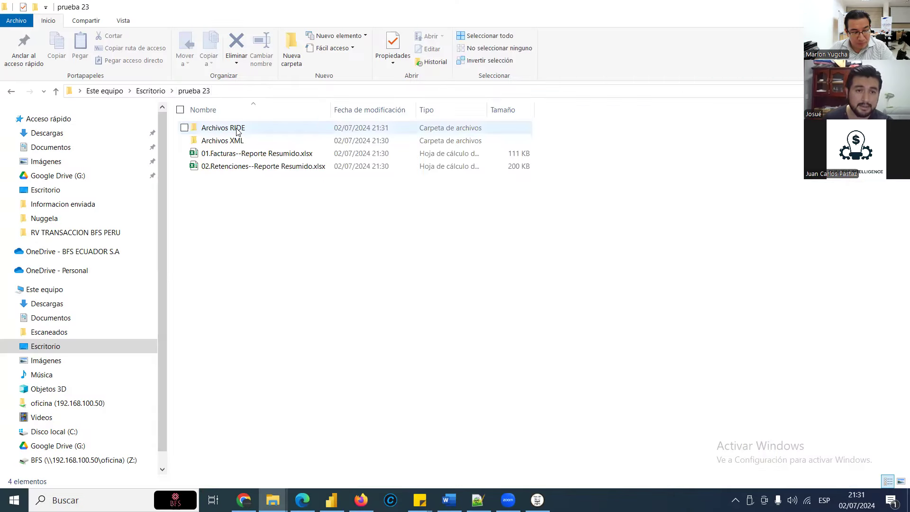
# Check the Archivos RIDE folder, return to prueba 23 and open the 01.Facturas--Reporte Resumido.xlsx report.
pyautogui.doubleClick(237, 131)
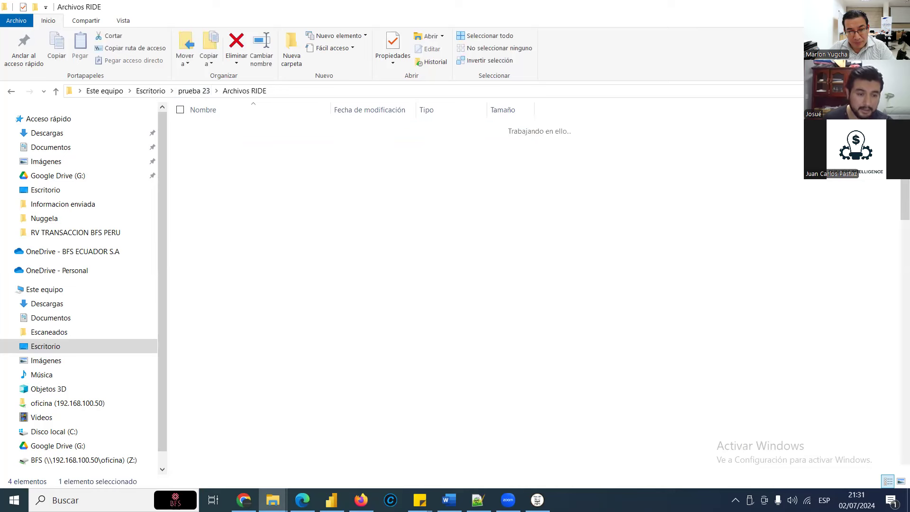
pyautogui.click(199, 92)
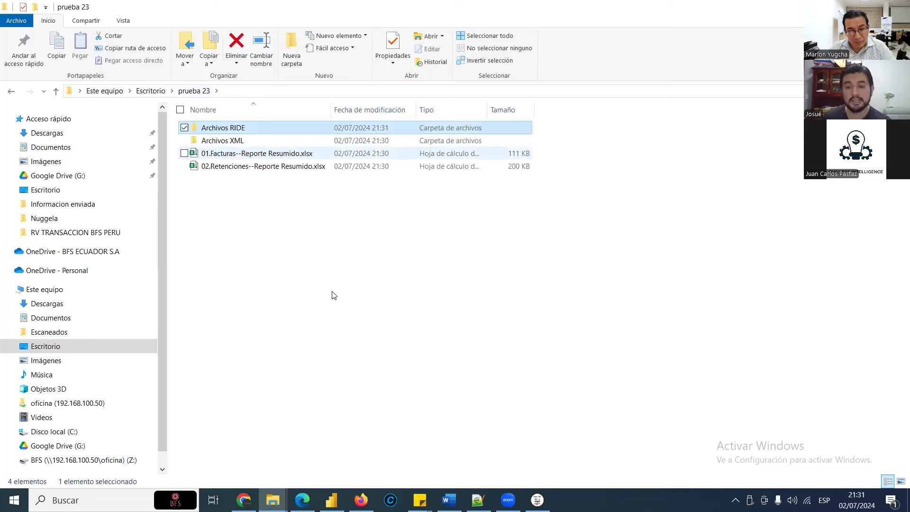
pyautogui.doubleClick(256, 153)
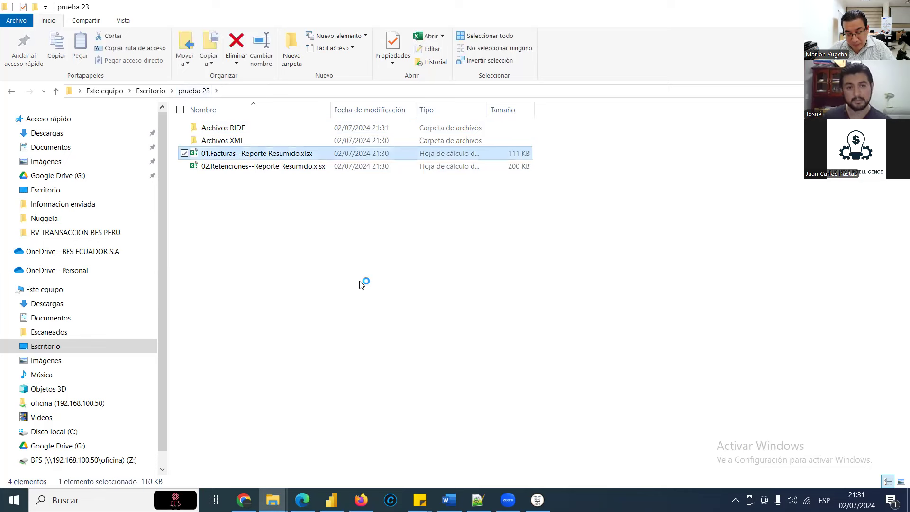
pyautogui.click(407, 219)
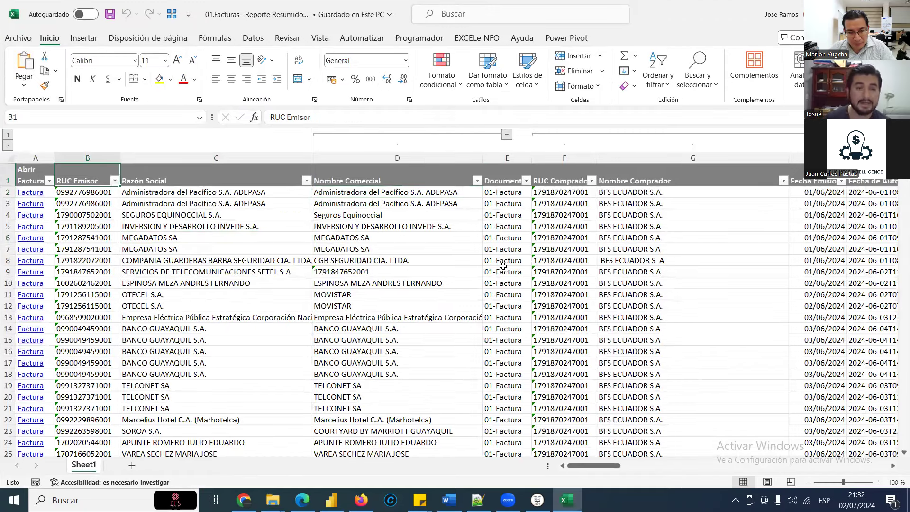
# Review the issuer column headers of the invoice report: RUC Emisor, Razón Social, Nombre Comercial and Documento.
pyautogui.press('Right')
pyautogui.press('Right')
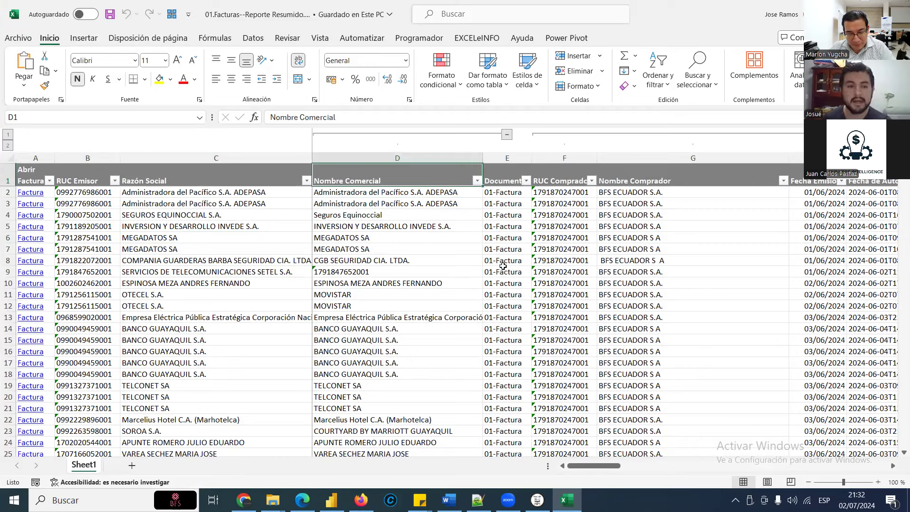
pyautogui.press('Left')
pyautogui.press('Left')
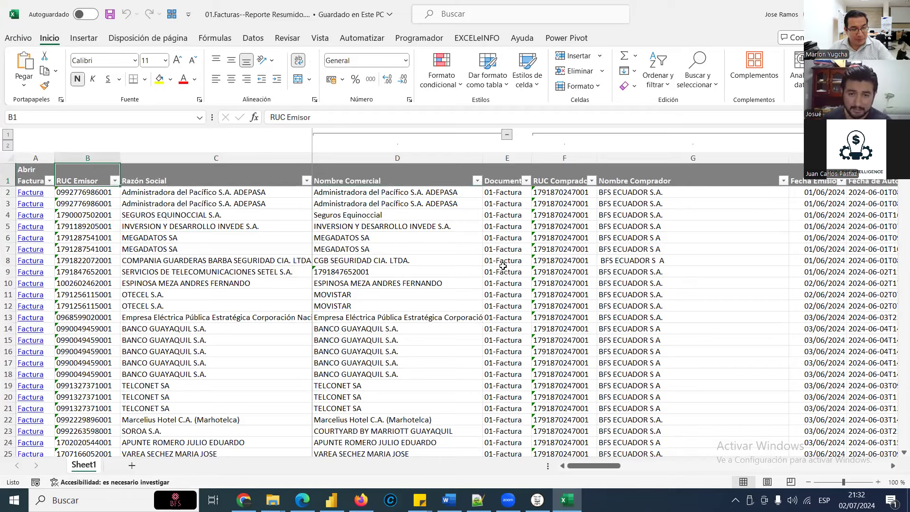
pyautogui.press('Right')
pyautogui.press('Right')
pyautogui.press('Down')
pyautogui.press('Right')
pyautogui.press('Up')
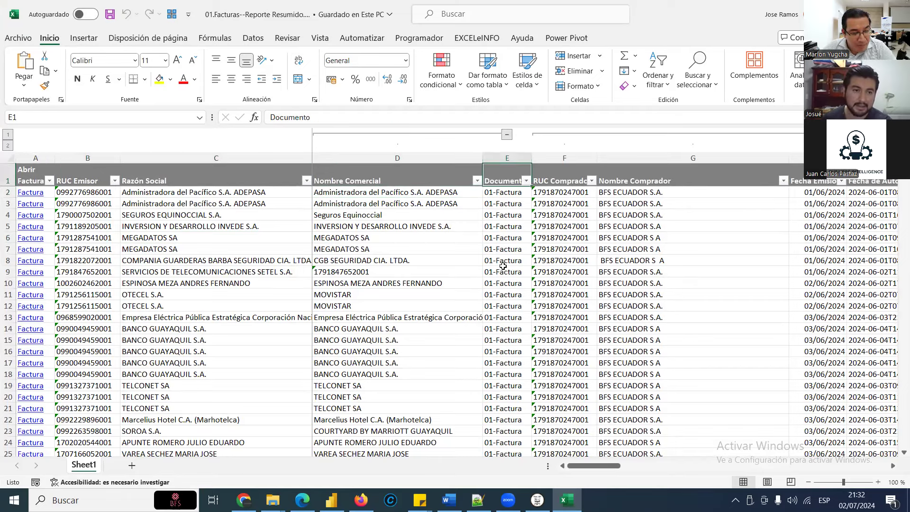
pyautogui.press('Left')
pyautogui.press('Left')
pyautogui.press('Left')
pyautogui.press('Right')
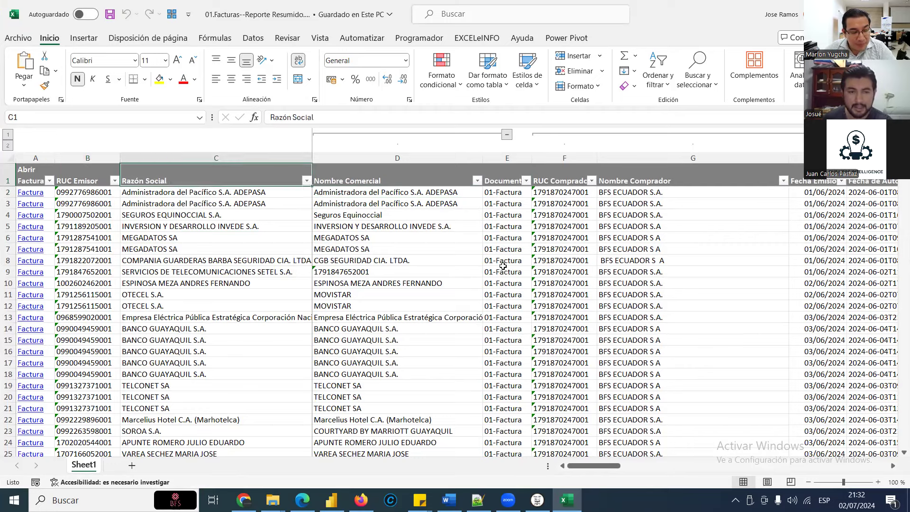
pyautogui.press('Right')
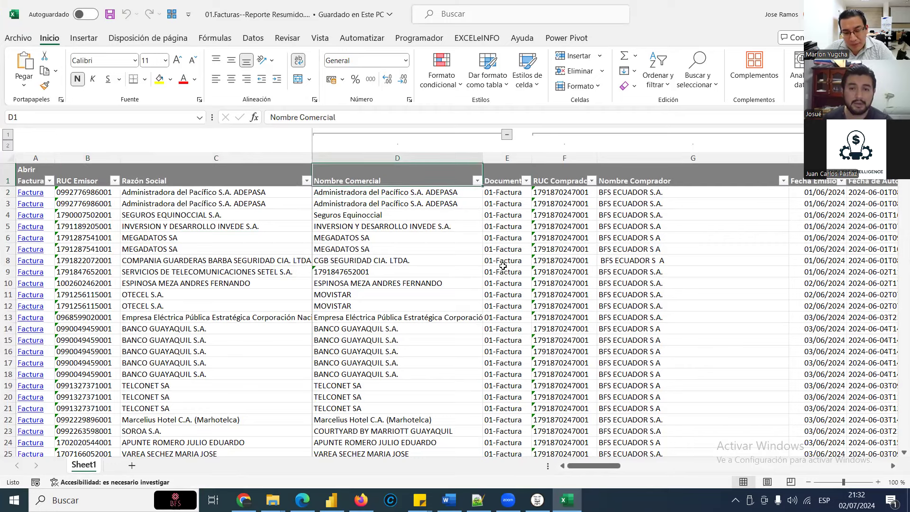
# Review the buyer and date columns, from RUC Comprador to Fecha Emisión and Fecha de Autorización.
pyautogui.press('Right')
pyautogui.press('Right')
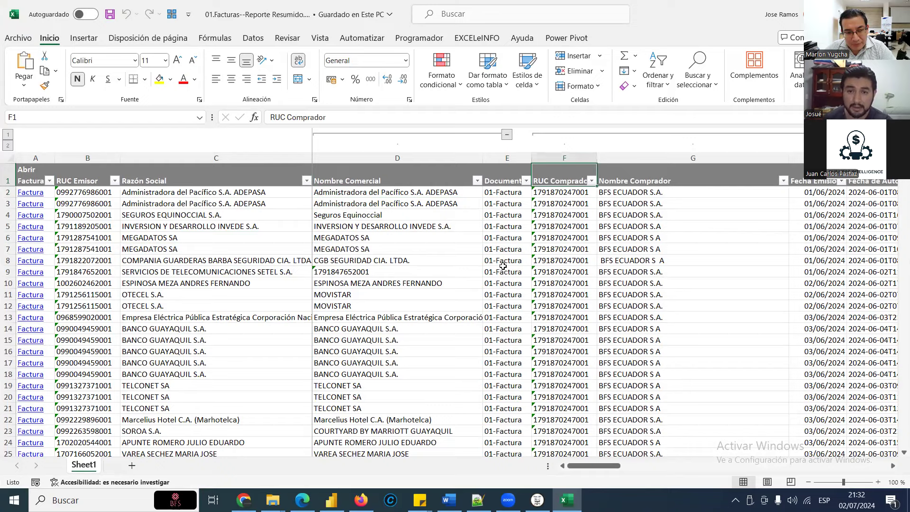
pyautogui.press('Right')
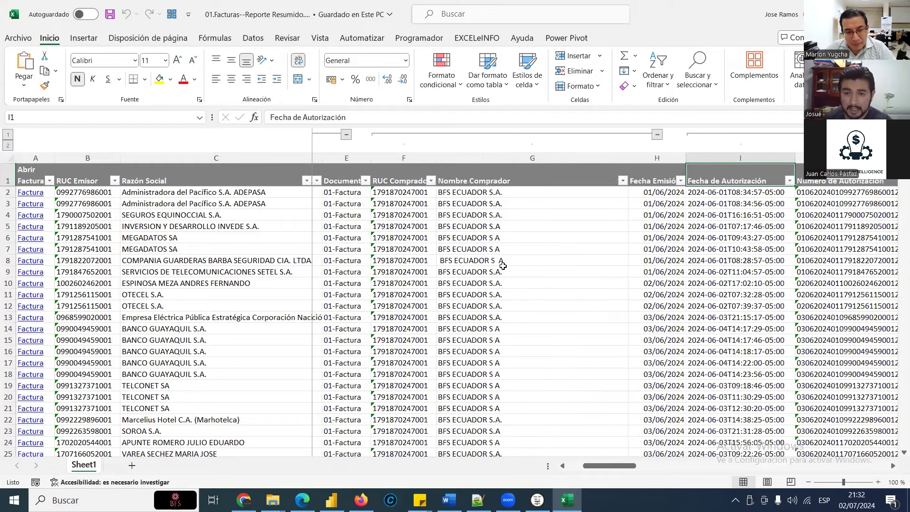
pyautogui.press('Right')
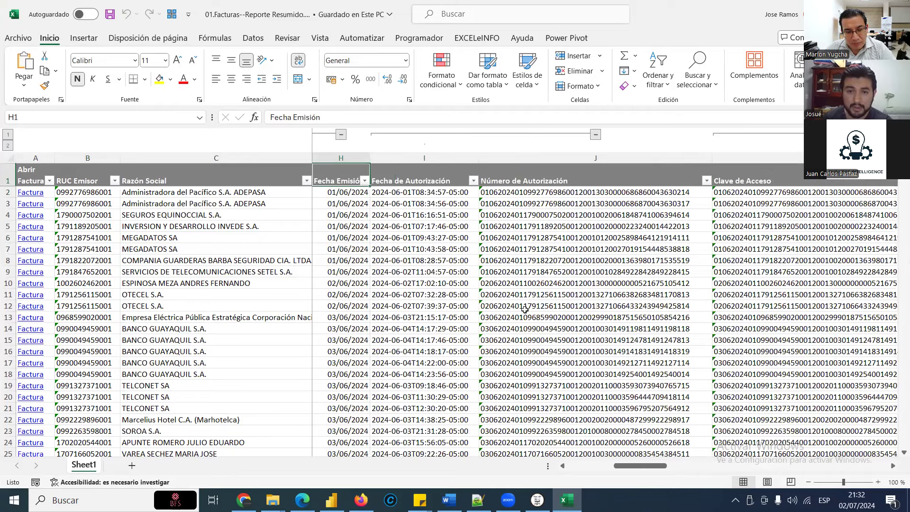
# Examine the authorization number, access key, establishment, emission point and sequential number columns along row 5.
pyautogui.click(520, 224)
pyautogui.press('Right')
pyautogui.press('Right')
pyautogui.press('Right')
pyautogui.press('Right')
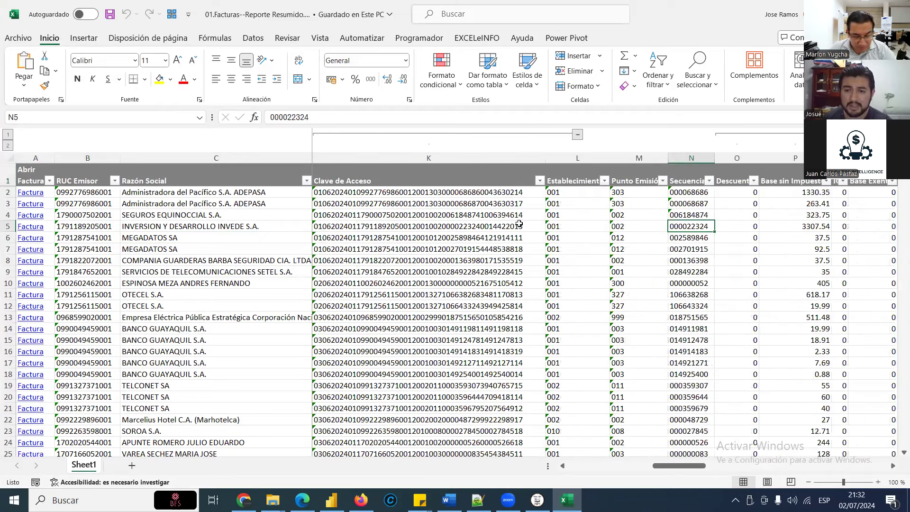
# Examine the Descuento, Base sin Impuesto and Base Exenta columns of the invoice report.
pyautogui.press('Right')
pyautogui.press('Right')
pyautogui.press('Up')
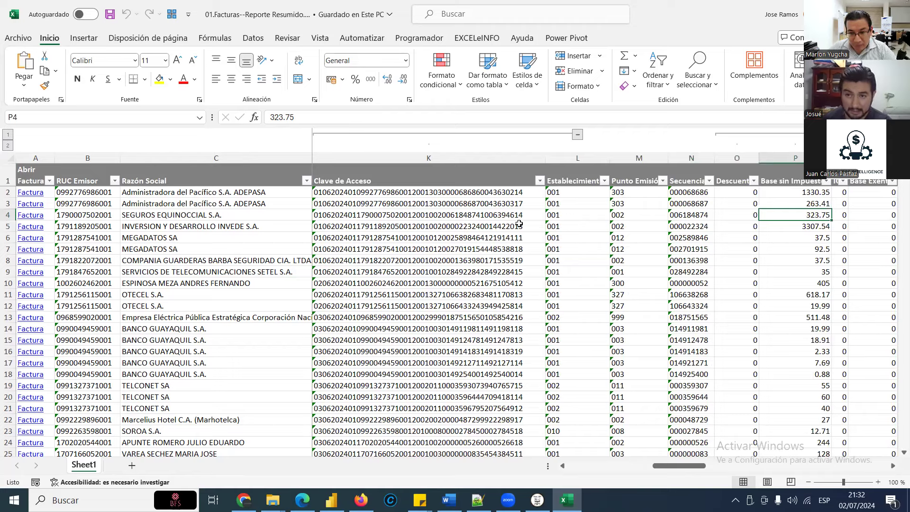
pyautogui.press('Up')
pyautogui.press('Up')
pyautogui.press('Up')
pyautogui.press('Right')
pyautogui.press('Right')
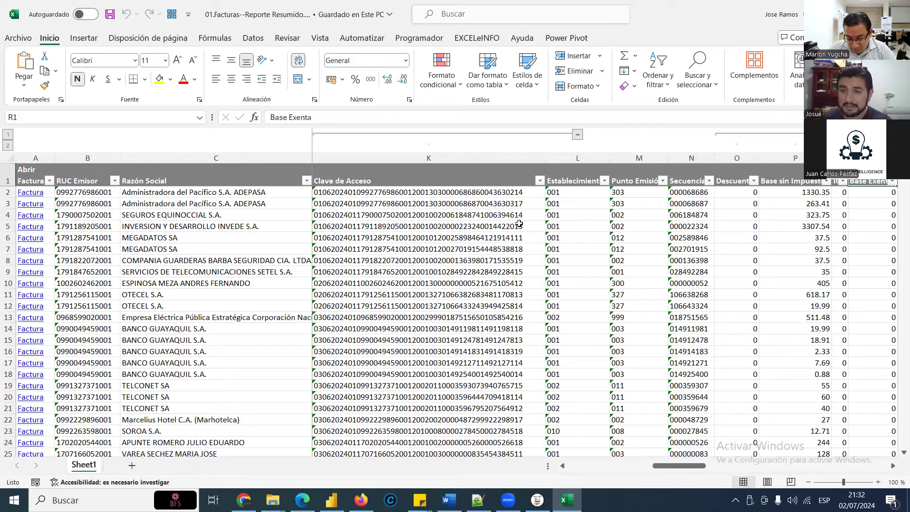
pyautogui.press('Left')
pyautogui.press('Left')
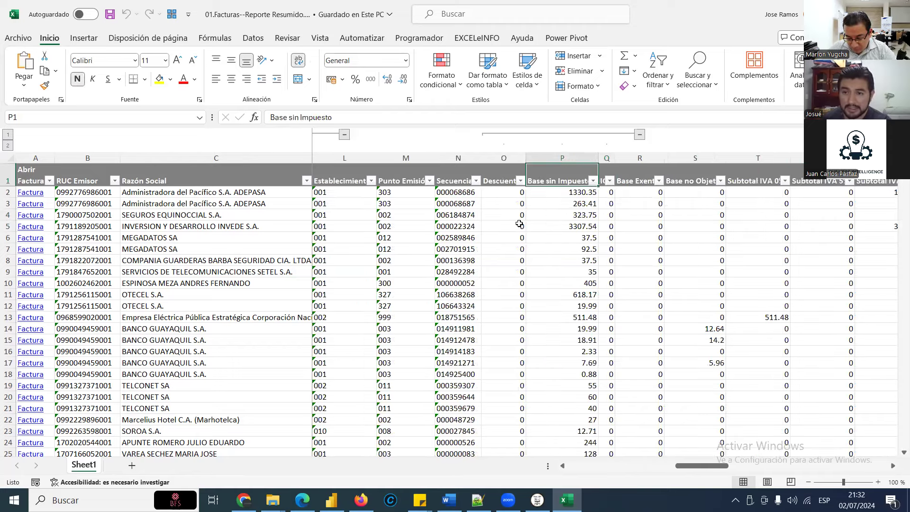
# Go through the IVA subtotal columns by rate and the IVA amount columns, ending on the Subtotal IVA 15% header.
pyautogui.press('Right')
pyautogui.press('Right')
pyautogui.press('Right')
pyautogui.press('Down')
pyautogui.press('Right')
pyautogui.press('Right')
pyautogui.press('Right')
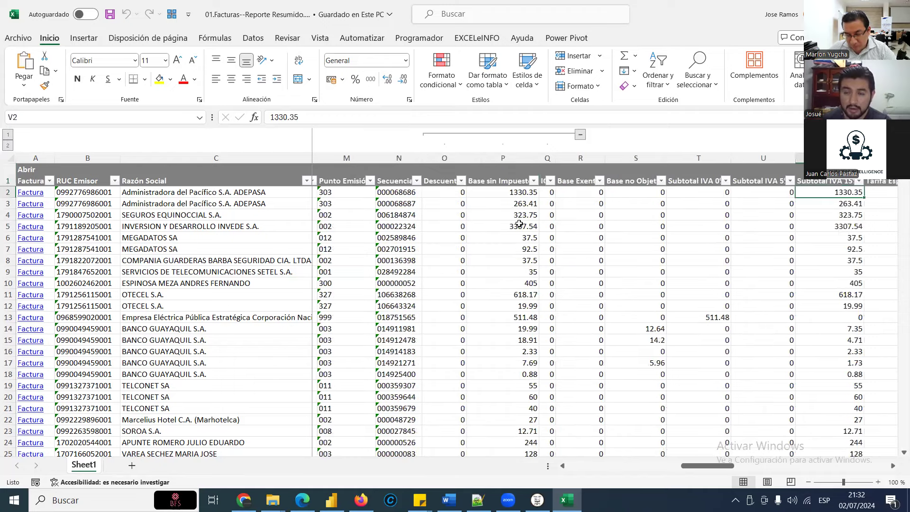
pyautogui.press('Right')
pyautogui.press('Up')
pyautogui.press('Right')
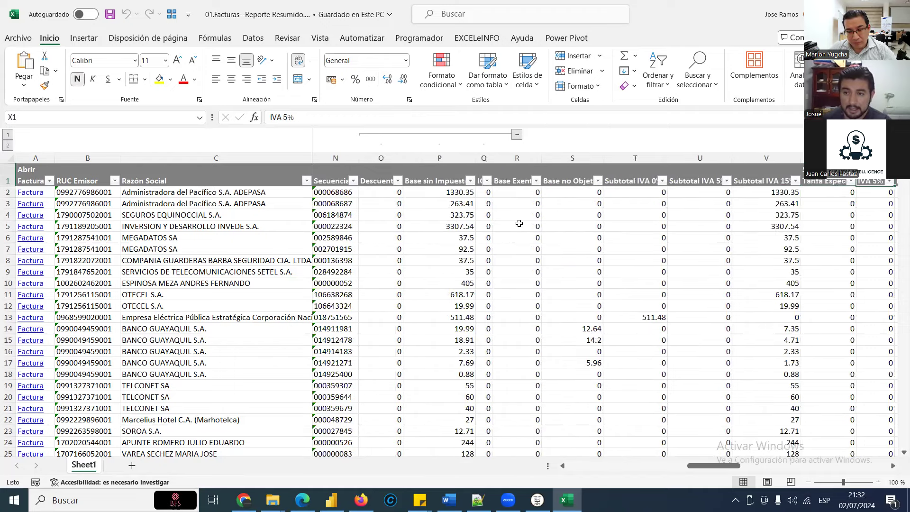
pyautogui.press('Right')
pyautogui.press('Right')
pyautogui.press('Left')
pyautogui.press('Left')
pyautogui.press('Left')
pyautogui.press('Left')
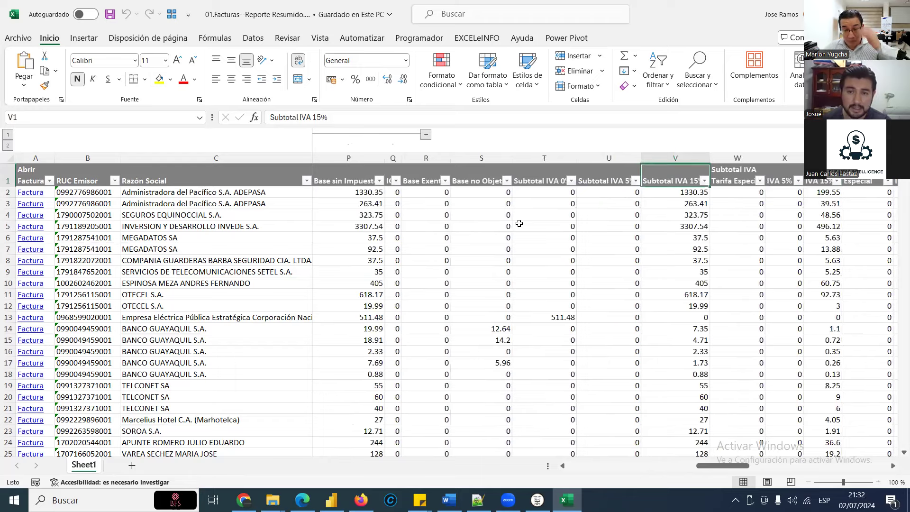
# Inspect the first invoices' amounts in the Subtotal IVA 15% column and return to its header.
pyautogui.press('Down')
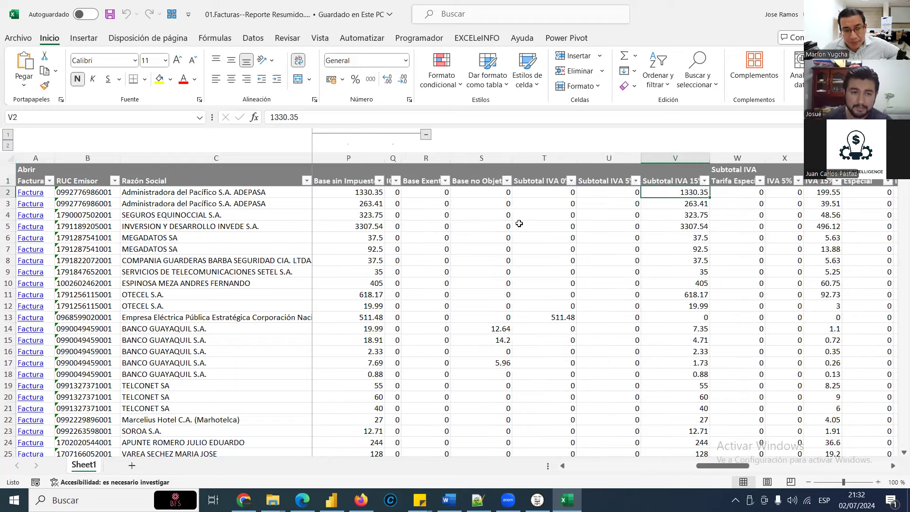
pyautogui.press('Down')
pyautogui.press('Down')
pyautogui.press('Down')
pyautogui.press('Down')
pyautogui.press('Down')
pyautogui.press('Down')
pyautogui.press('Down')
pyautogui.press('Up')
pyautogui.press('Up')
pyautogui.press('Up')
pyautogui.press('Up')
pyautogui.press('Up')
pyautogui.press('Up')
pyautogui.press('Up')
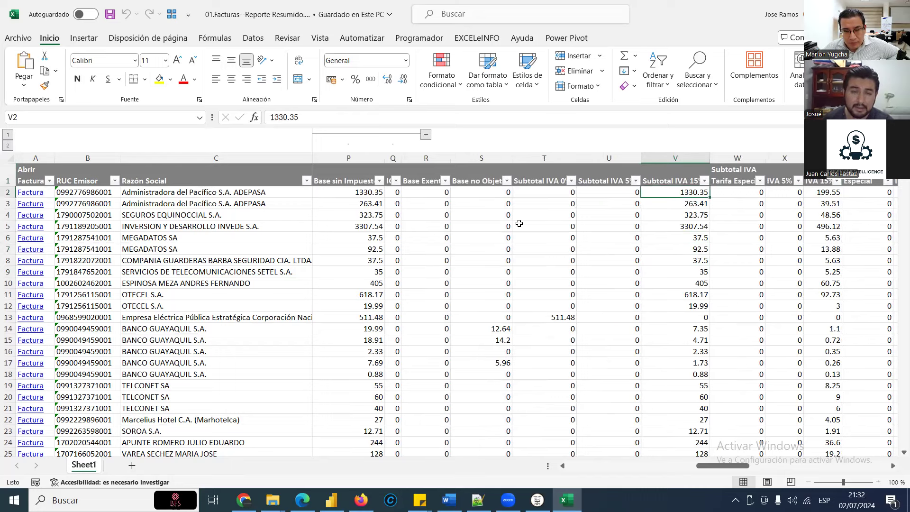
pyautogui.press('Up')
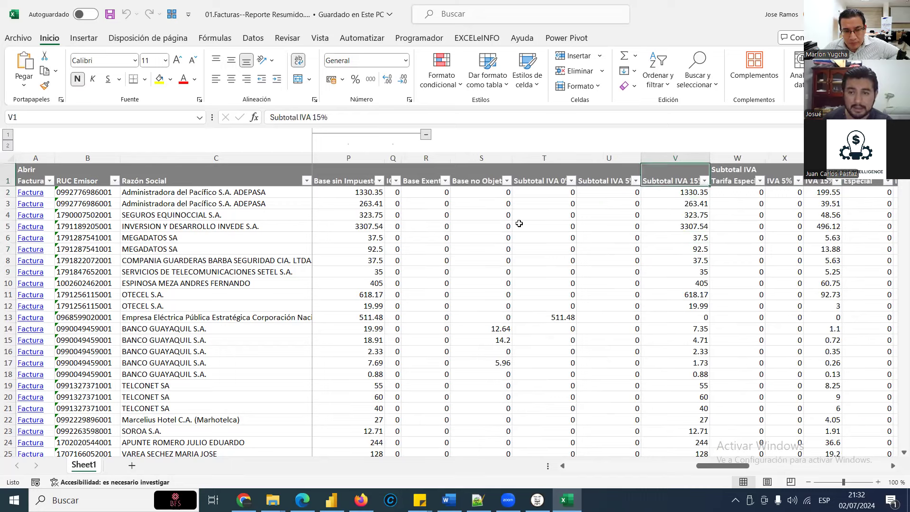
pyautogui.press('Down')
pyautogui.press('Down')
pyautogui.press('Down')
pyautogui.press('Down')
pyautogui.press('Up')
pyautogui.press('Up')
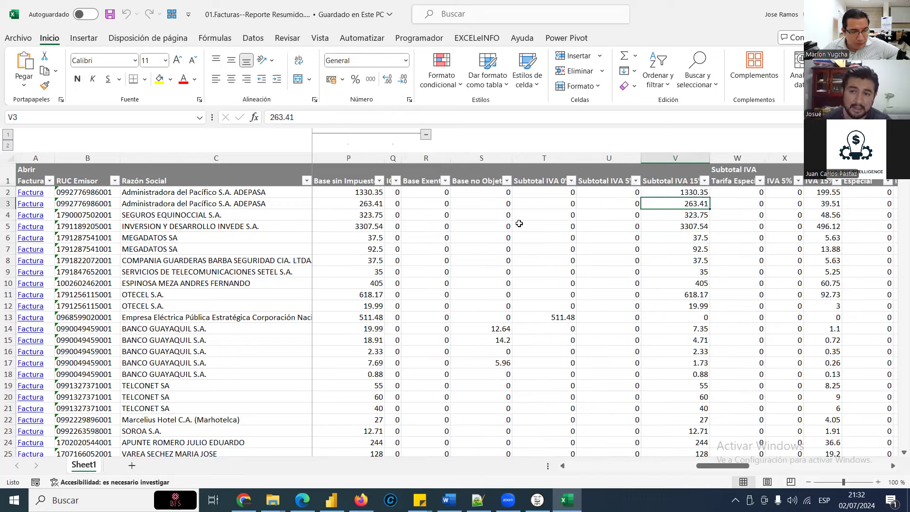
pyautogui.press('Up')
pyautogui.press('Up')
# Inspect the IVA 15% amounts and their rate notes down the invoice rows to about row 40.
pyautogui.press('Right')
pyautogui.press('Right')
pyautogui.press('Down')
pyautogui.press('Right')
pyautogui.press('Right')
pyautogui.press('Down')
pyautogui.press('Down')
pyautogui.press('Left')
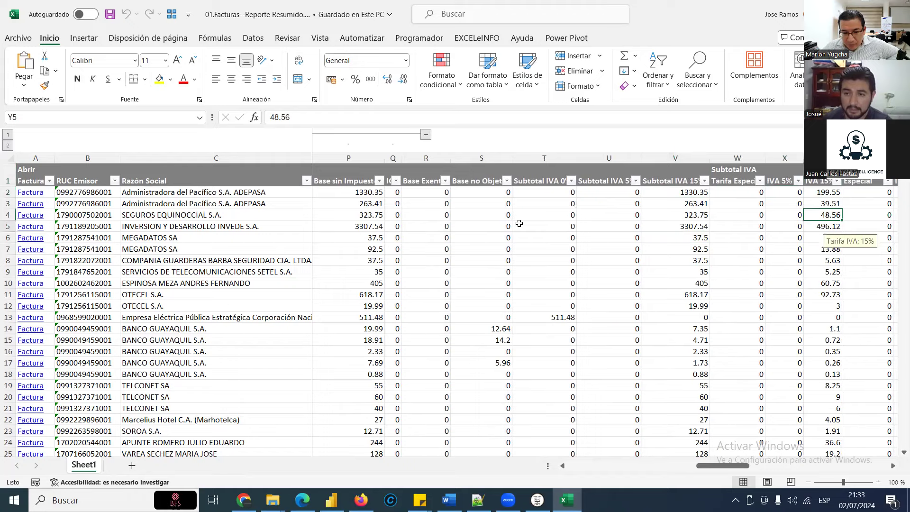
pyautogui.press('Down')
pyautogui.press('Down')
pyautogui.press('Down')
pyautogui.press('Down')
pyautogui.press('Down')
pyautogui.press('Down')
pyautogui.press('Down')
pyautogui.press('Down')
pyautogui.press('Down')
pyautogui.press('Down')
pyautogui.press('Down')
pyautogui.press('Down')
pyautogui.press('Down')
pyautogui.press('Down')
pyautogui.press('Down')
pyautogui.press('Down')
pyautogui.press('Down')
pyautogui.press('Down')
pyautogui.press('Down')
pyautogui.press('Down')
pyautogui.press('Right')
pyautogui.scroll(-1, 519, 223)
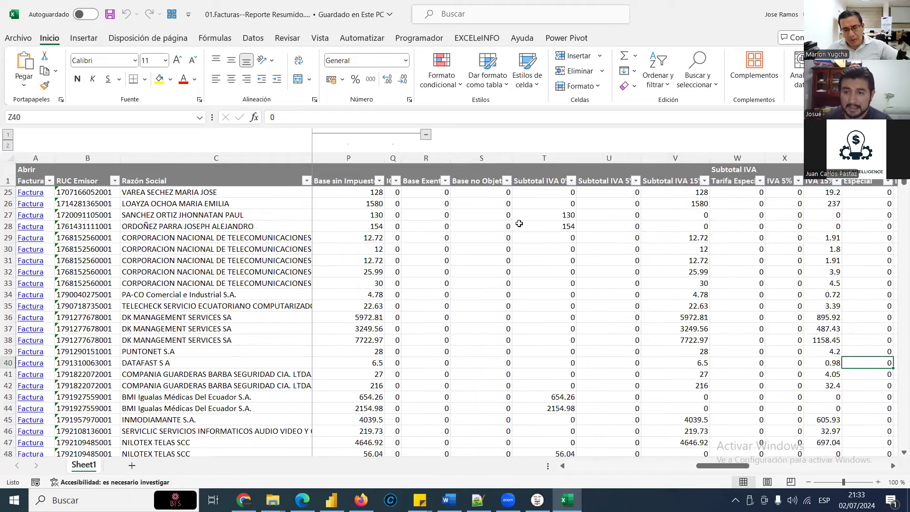
# Look at the Total Factura and Detalle Factura columns and go to the first invoice's total.
pyautogui.press('Right')
pyautogui.press('Right')
pyautogui.press('Right')
pyautogui.press('Right')
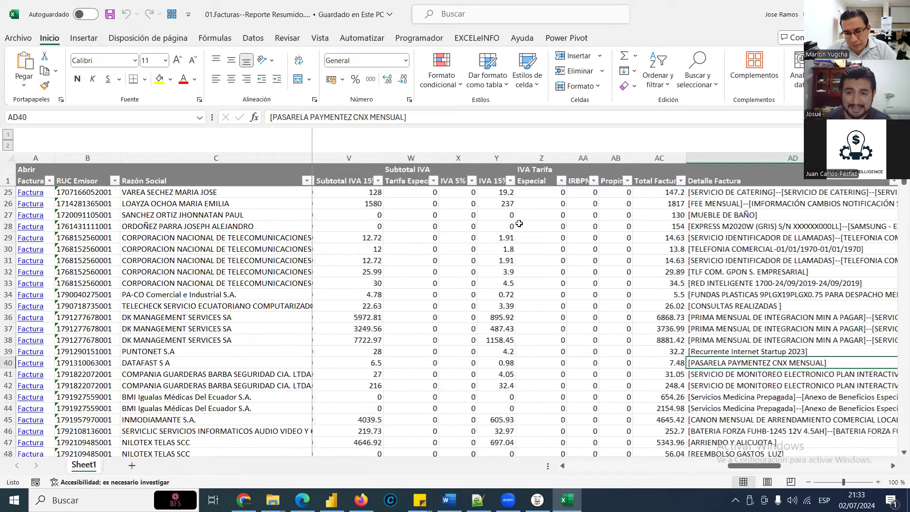
pyautogui.press('Left')
pyautogui.hotkey('ctrl', 'Up')
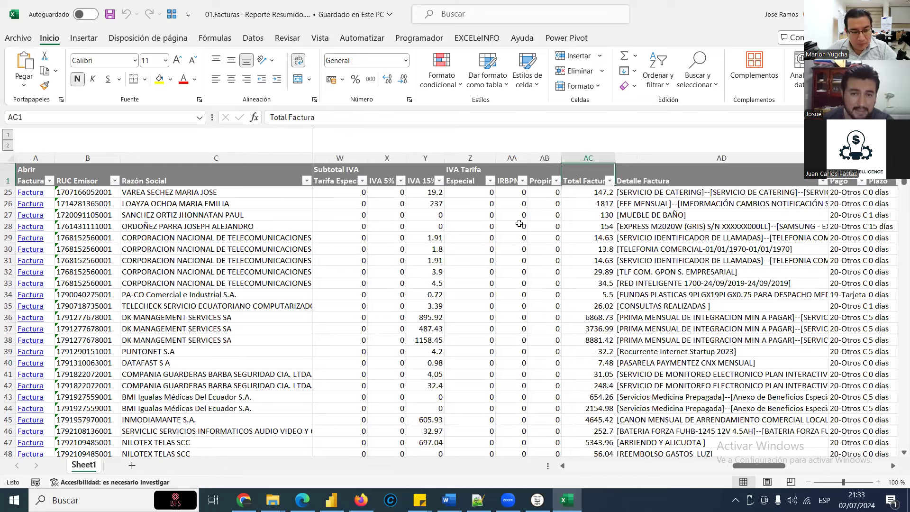
pyautogui.press('Down')
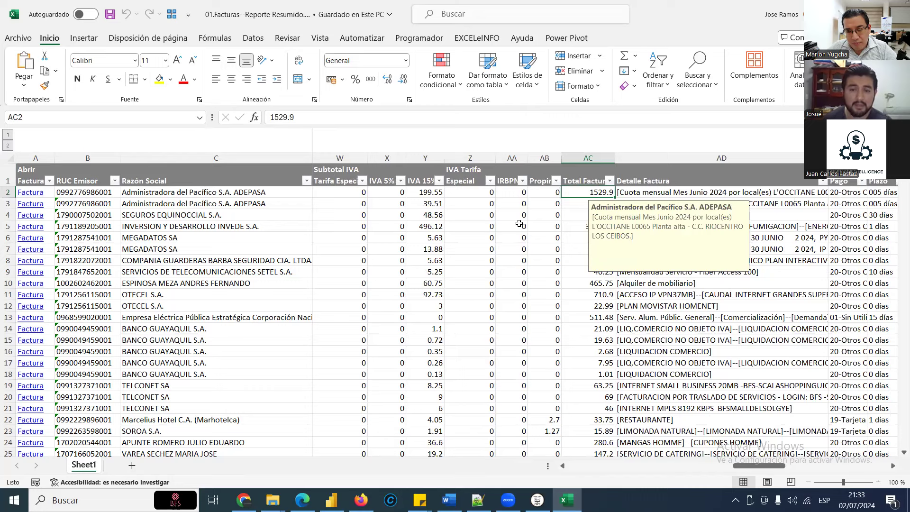
# Read the supplier and item detail notes attached to the first Total Factura cells, down to row 4.
pyautogui.press('Up')
pyautogui.press('Down')
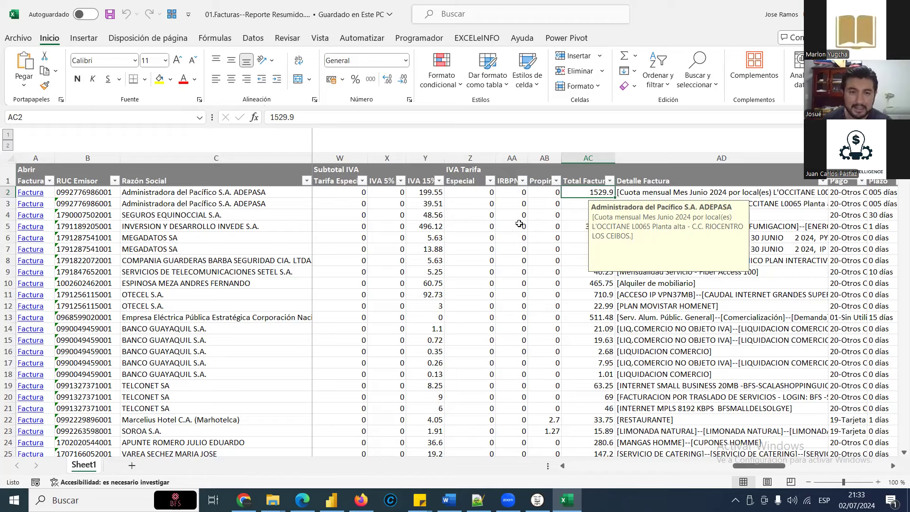
pyautogui.press('Down')
pyautogui.press('Down')
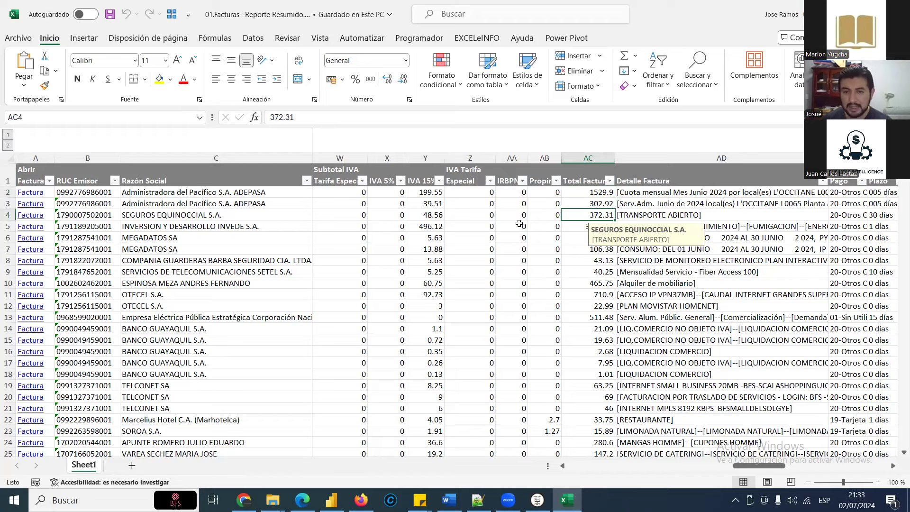
pyautogui.press('Up')
pyautogui.press('Up')
pyautogui.press('Up')
pyautogui.press('Left')
pyautogui.press('Down')
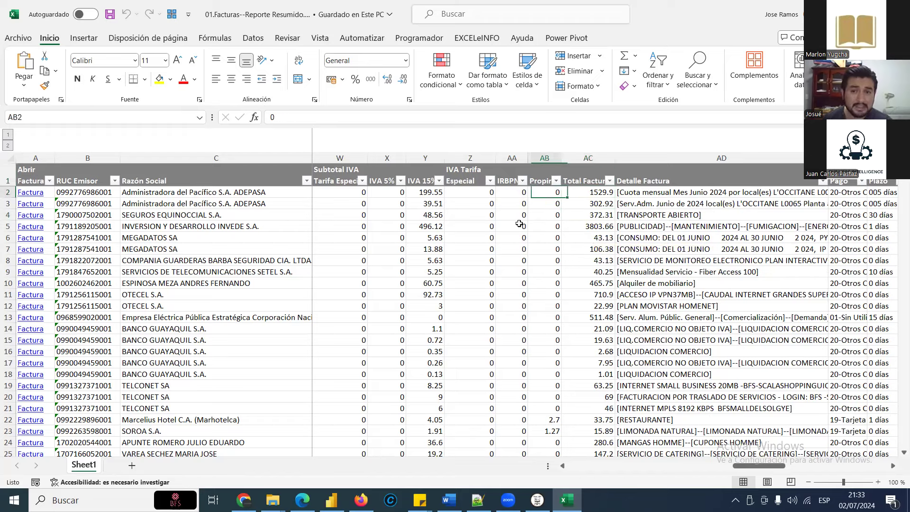
pyautogui.press('Right')
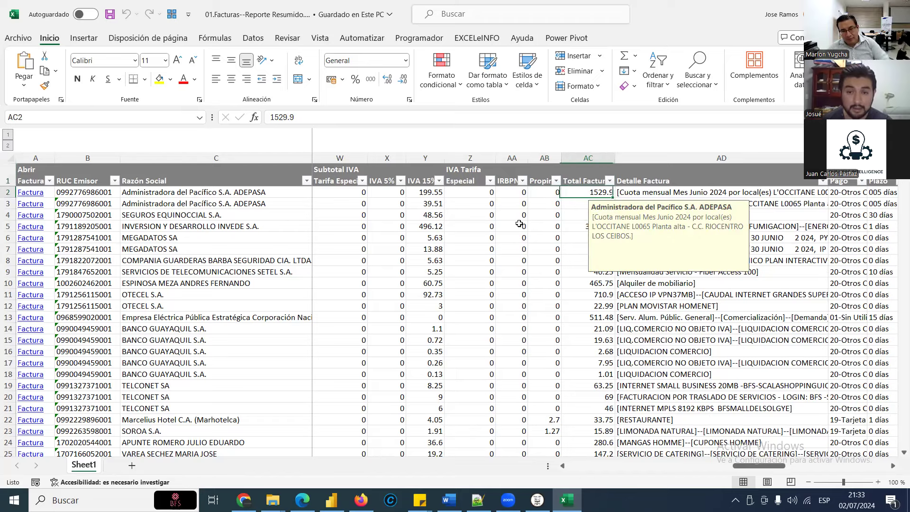
pyautogui.press('Left')
pyautogui.press('Up')
pyautogui.press('Right')
pyautogui.press('Down')
pyautogui.press('Down')
pyautogui.press('Down')
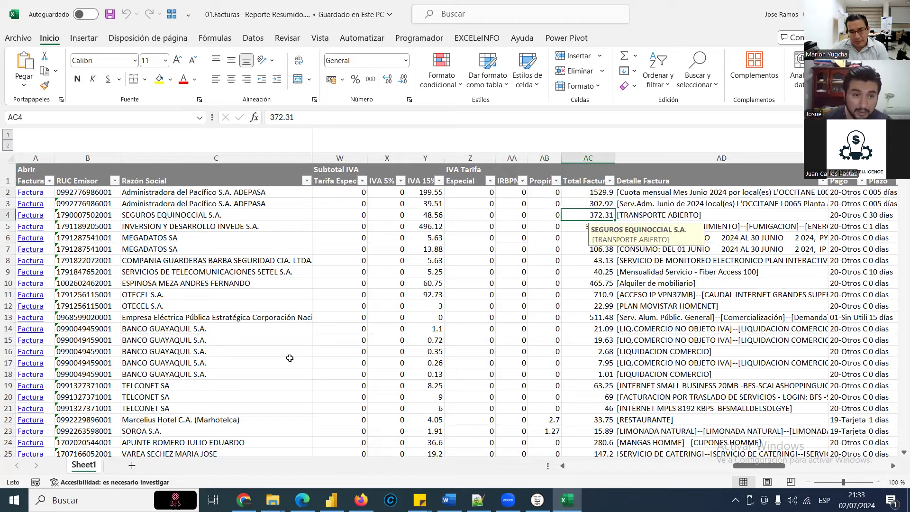
# Read the notes on the RUC Emisor cells from row 4 down and on the Total Factura cell in row 3.
pyautogui.click(90, 216)
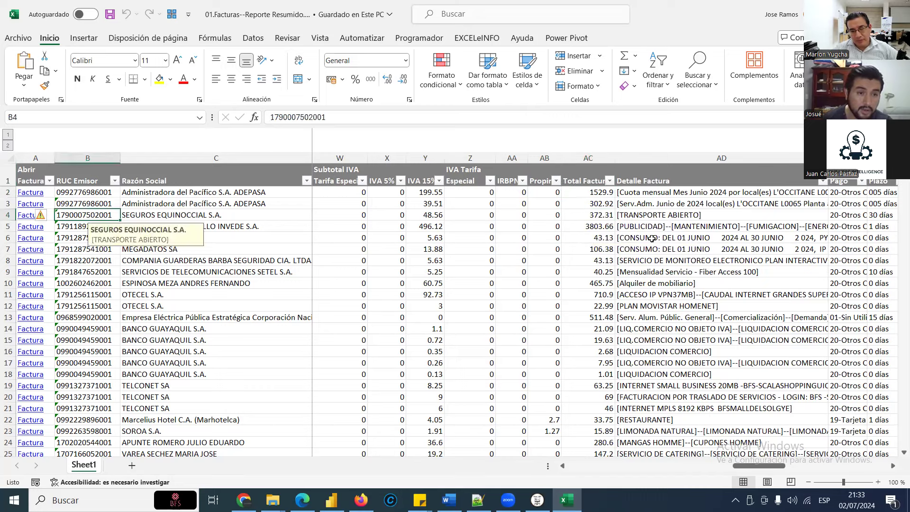
pyautogui.press('Down')
pyautogui.press('Down')
pyautogui.press('Down')
pyautogui.press('Down')
pyautogui.click(593, 207)
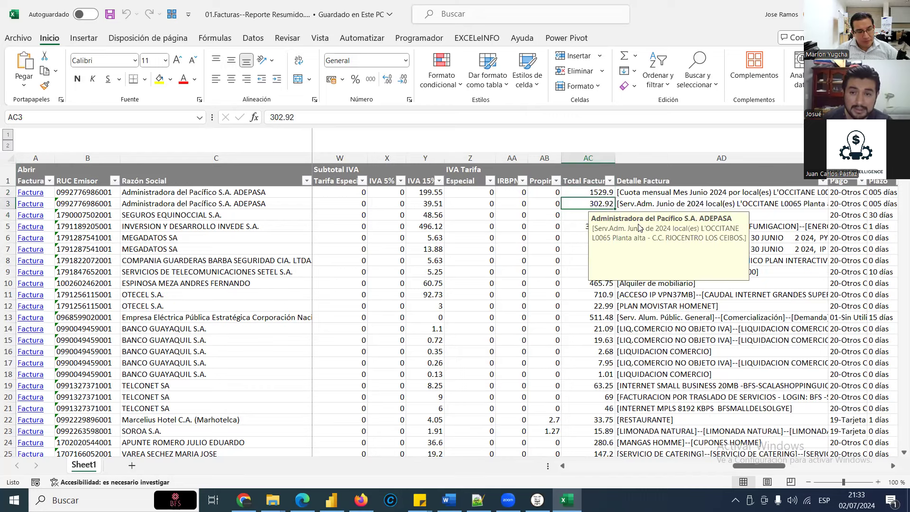
# Read the supplier and item notes on the Total Factura cells from row 3 down to row 11.
pyautogui.press('Down')
pyautogui.press('Down')
pyautogui.press('Down')
pyautogui.press('Down')
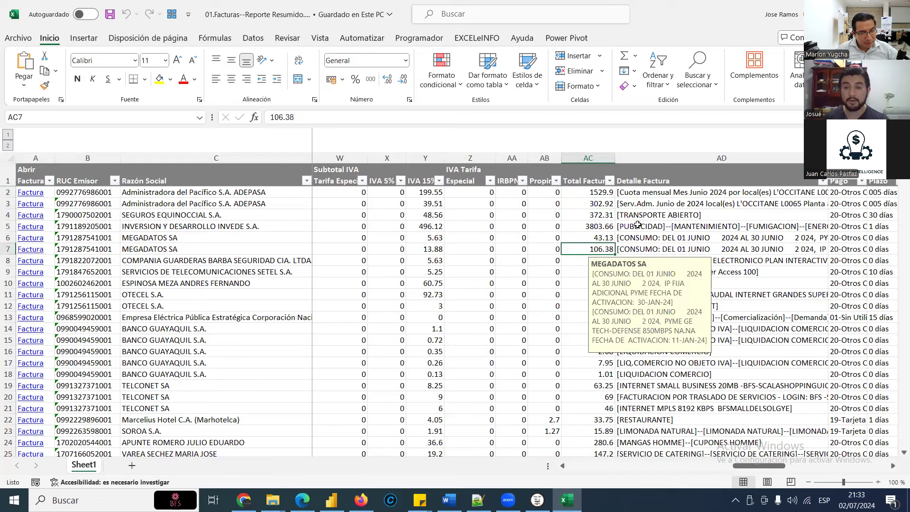
pyautogui.press('Down')
pyautogui.press('Down')
pyautogui.press('Down')
pyautogui.press('Down')
pyautogui.press('Up')
pyautogui.press('Up')
pyautogui.press('Up')
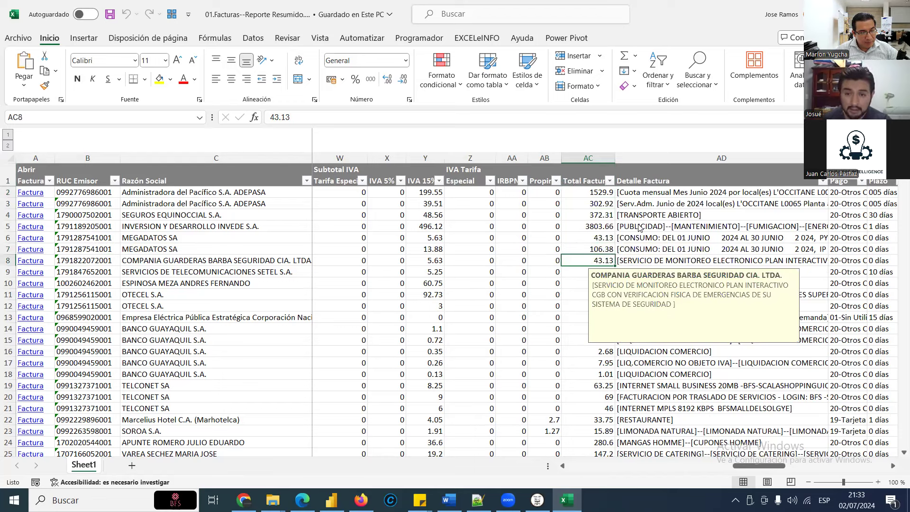
# Recheck the notes on the Total Factura cells of the upper invoice rows, ending at row 8.
pyautogui.press('Up')
pyautogui.press('Up')
pyautogui.press('Up')
pyautogui.press('Up')
pyautogui.press('Down')
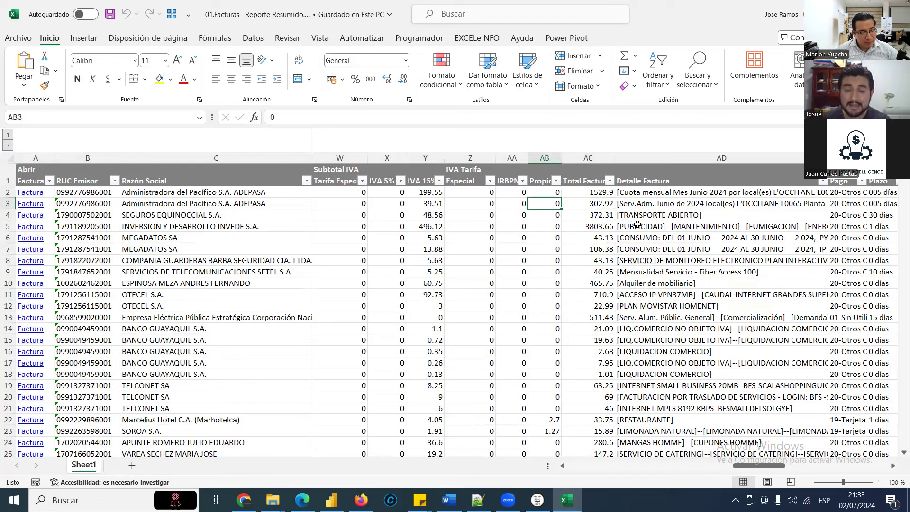
pyautogui.press('Down')
pyautogui.press('Down')
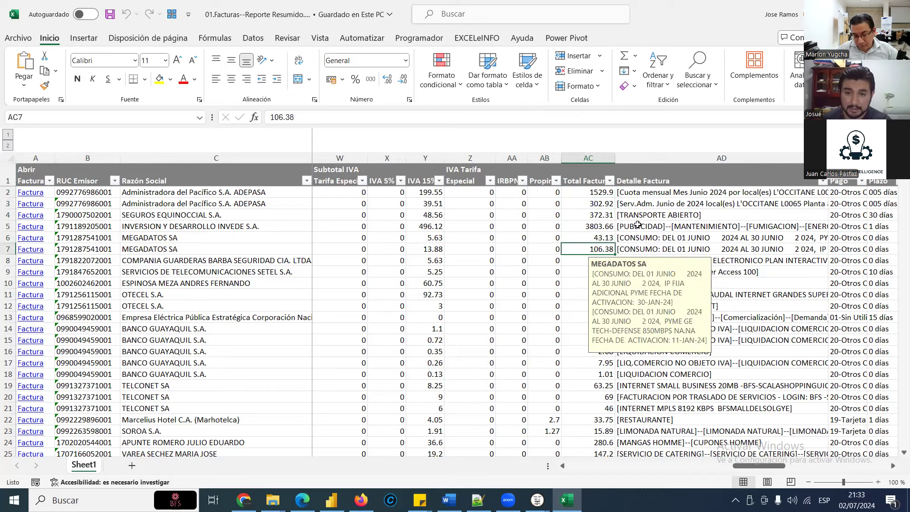
pyautogui.press('Down')
pyautogui.press('Down')
pyautogui.press('Down')
pyautogui.press('Up')
pyautogui.press('Up')
pyautogui.press('Up')
pyautogui.press('Down')
# Read the full Detalle Factura descriptions from row 8 down to about row 24.
pyautogui.press('Right')
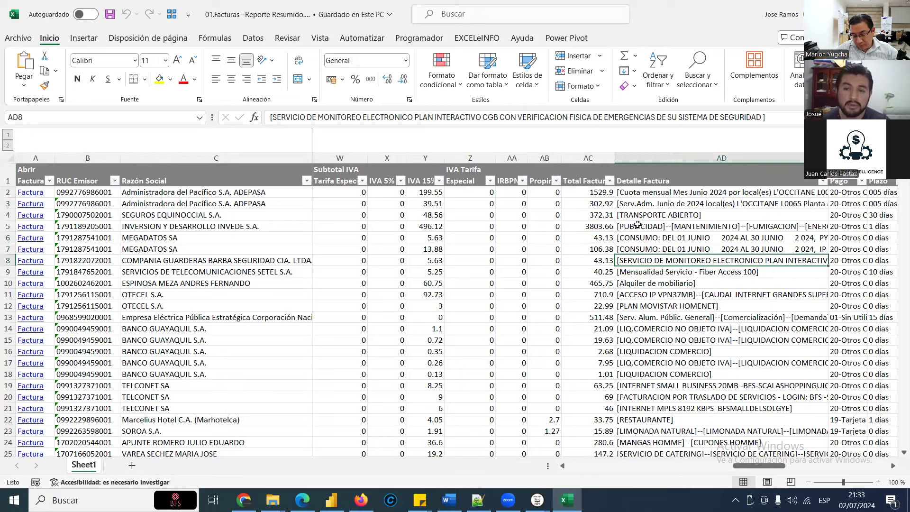
pyautogui.press('Down')
pyautogui.press('Down')
pyautogui.press('Down')
pyautogui.press('Down')
pyautogui.press('Down')
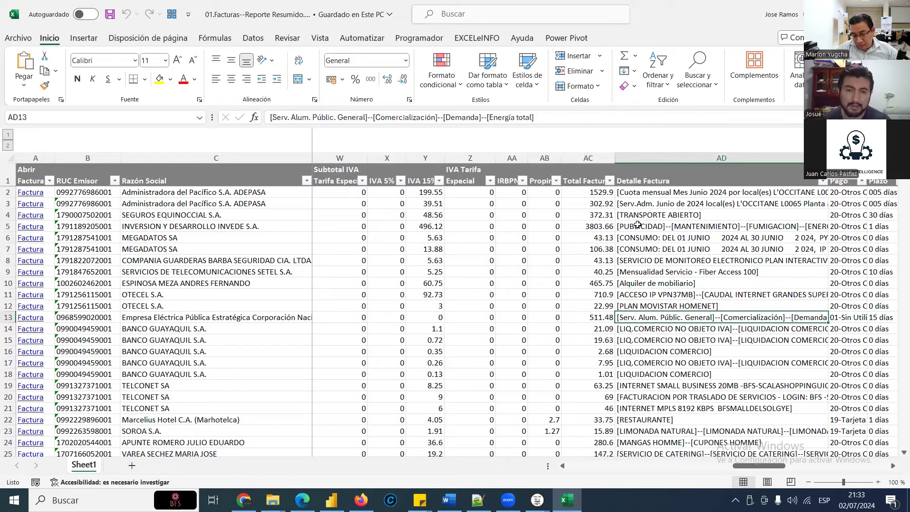
pyautogui.press('Down')
pyautogui.press('Down')
pyautogui.press('Down')
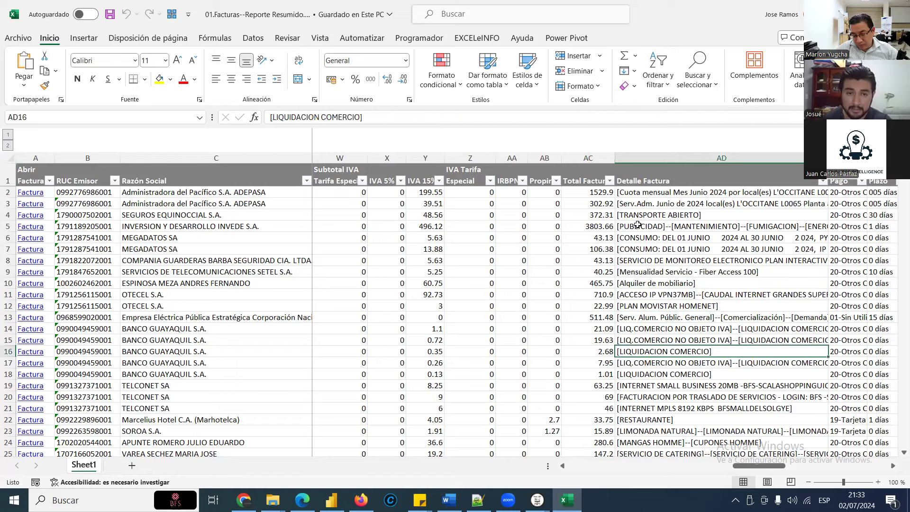
pyautogui.press('Down')
pyautogui.press('Down')
pyautogui.press('Down')
pyautogui.press('Down')
pyautogui.press('Down')
pyautogui.press('Down')
pyautogui.press('Down')
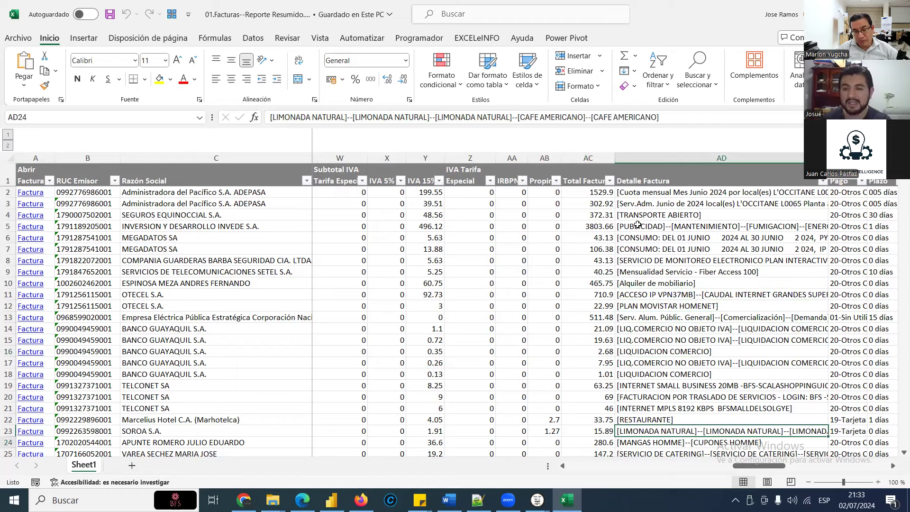
# Return to the Detalle Factura header and read the first invoices' item descriptions.
pyautogui.press('Up')
pyautogui.press('Up')
pyautogui.press('Up')
pyautogui.press('Up')
pyautogui.press('Up')
pyautogui.press('Up')
pyautogui.press('Up')
pyautogui.press('Up')
pyautogui.press('Up')
pyautogui.press('Up')
pyautogui.hotkey('ctrl', 'Up')
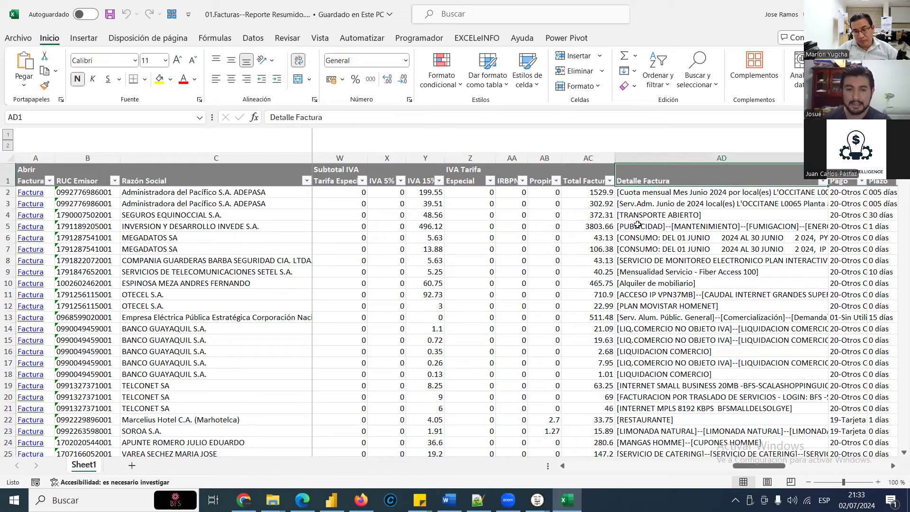
pyautogui.press('Down')
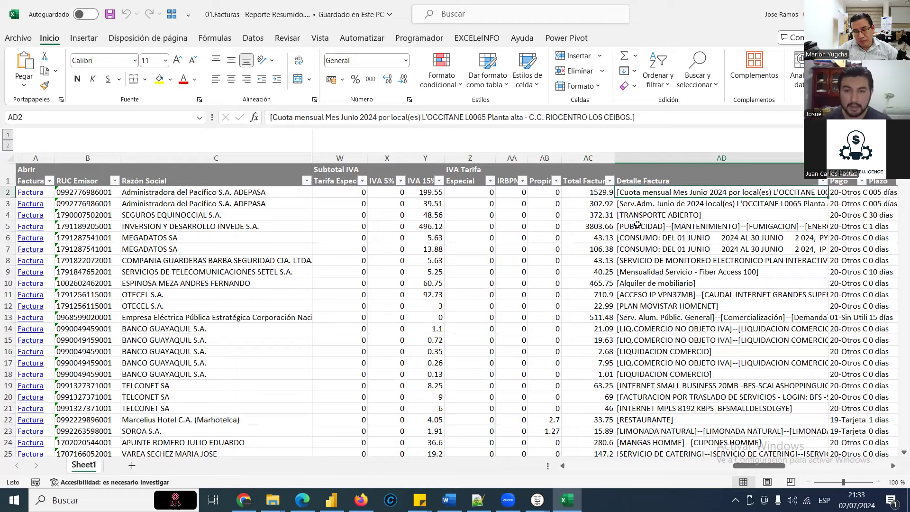
pyautogui.press('Down')
# Read the Detalle Factura descriptions from row 5 down to row 12.
pyautogui.click(638, 225)
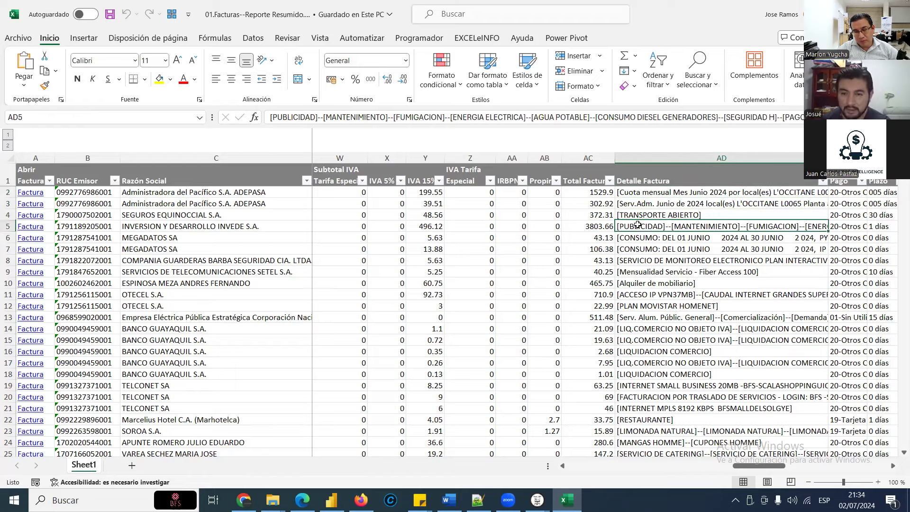
pyautogui.press('Down')
pyautogui.press('Down')
pyautogui.press('Down')
pyautogui.press('Down')
pyautogui.press('Down')
pyautogui.press('Down')
pyautogui.press('Down')
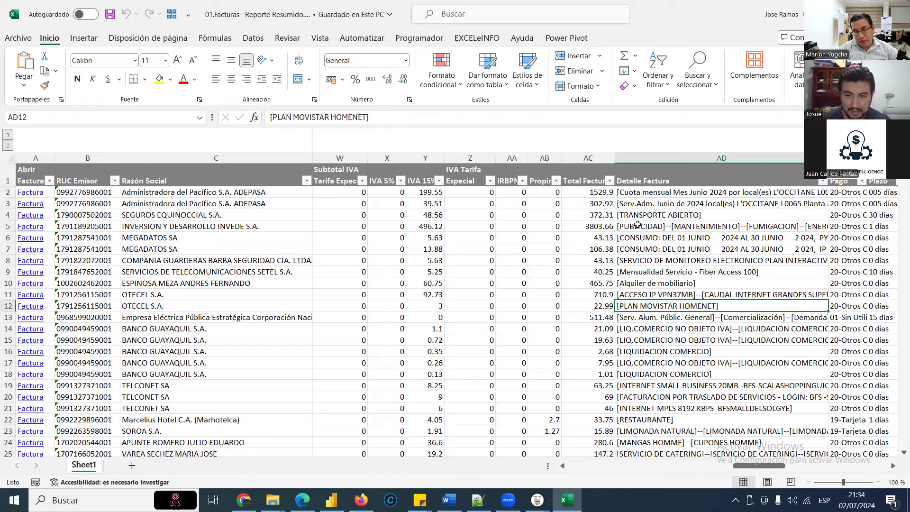
# Compare the notes on the Total Factura cells from row 12 up to row 8, and on down to row 14.
pyautogui.press('Left')
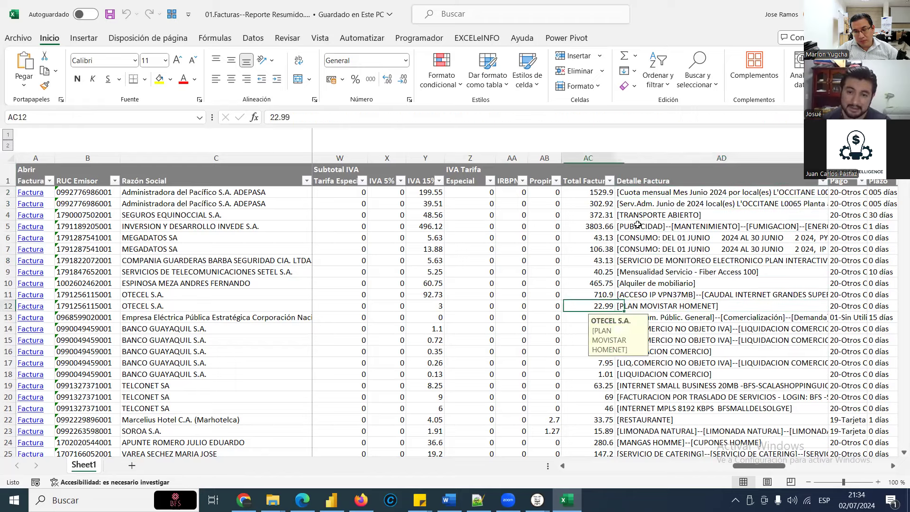
pyautogui.press('Up')
pyautogui.press('Up')
pyautogui.press('Up')
pyautogui.press('Up')
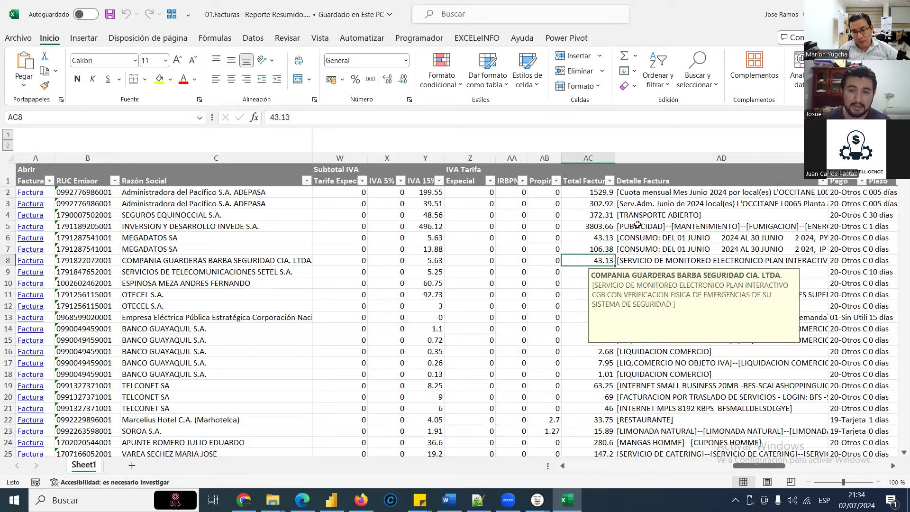
pyautogui.press('Down')
pyautogui.press('Down')
pyautogui.press('Down')
pyautogui.press('Down')
pyautogui.press('Down')
pyautogui.press('Down')
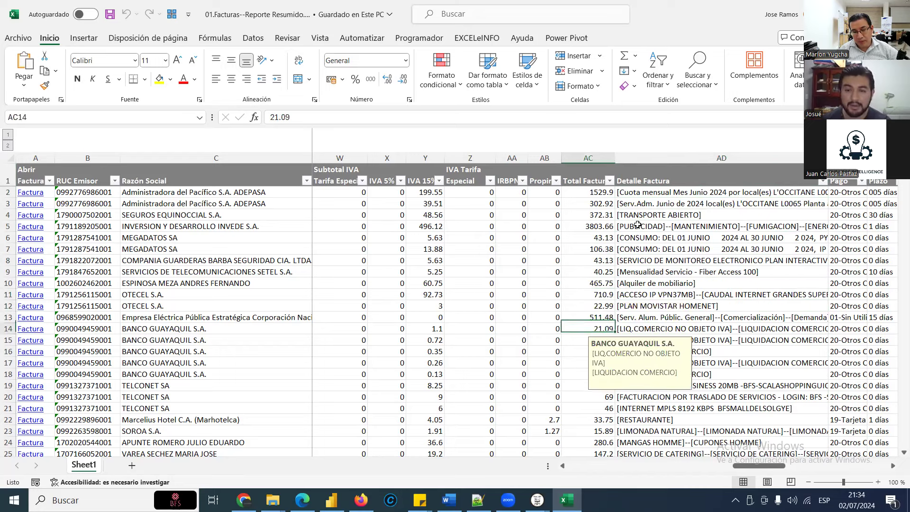
# Read the Total Factura notes on the BANCO GUAYAQUIL rows down to row 17 and back up to the OTECEL invoice in row 11.
pyautogui.press('Down')
pyautogui.press('Down')
pyautogui.press('Down')
pyautogui.press('Up')
pyautogui.press('Up')
pyautogui.press('Up')
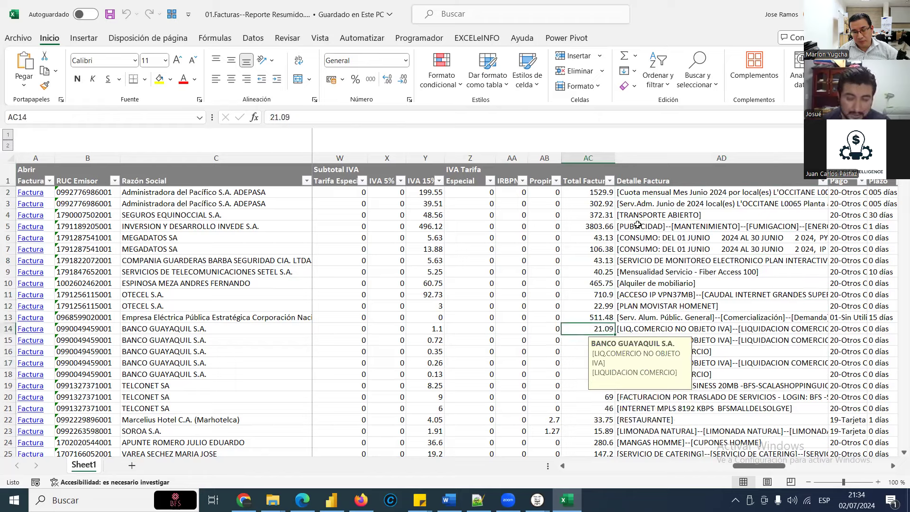
pyautogui.press('Up')
pyautogui.press('Up')
pyautogui.press('Up')
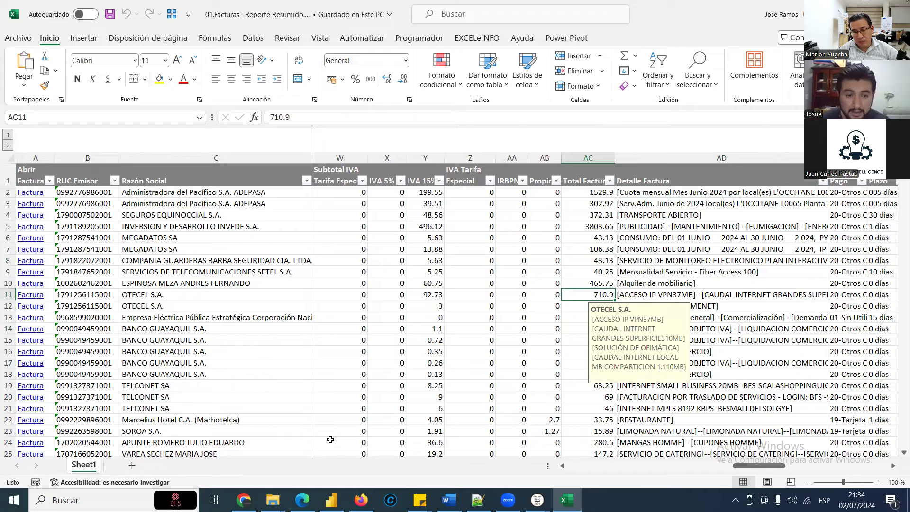
# In File Explorer, open the Archivos RIDE folder inside prueba 23 and widen the Nombre column to show longer file names.
pyautogui.click(273, 500)
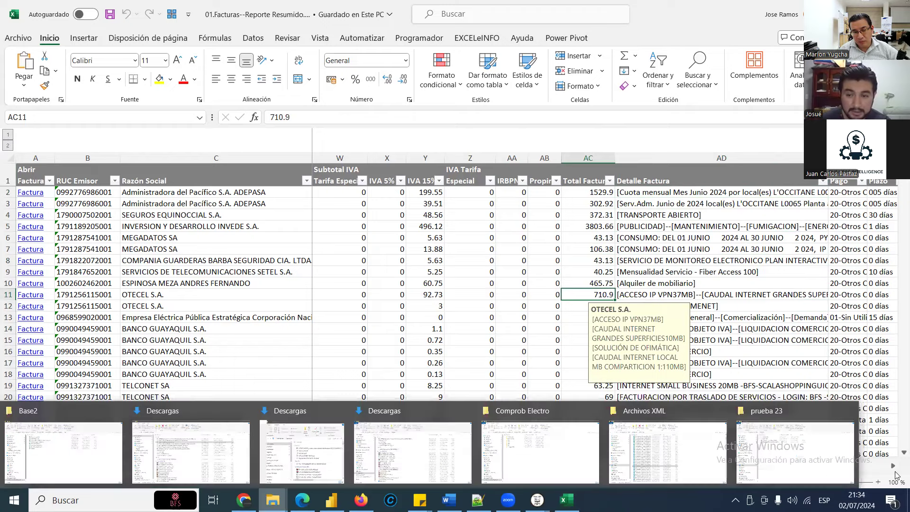
pyautogui.click(795, 448)
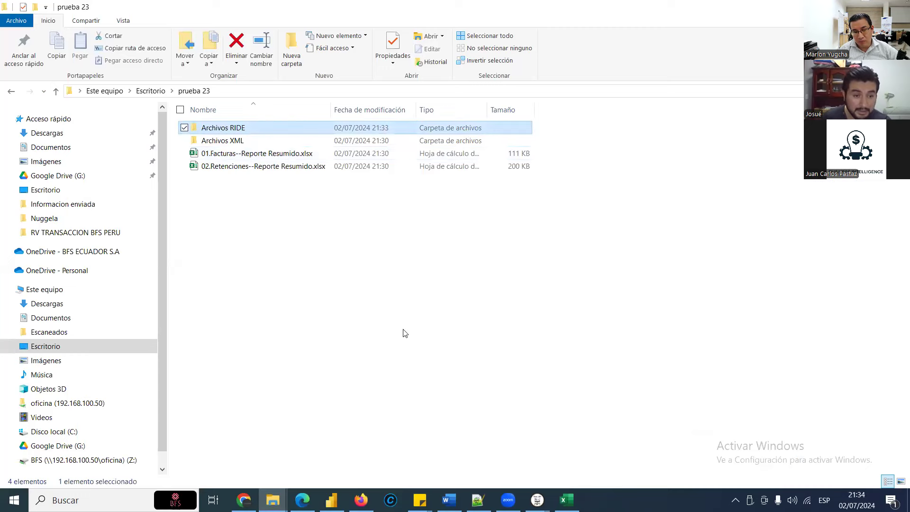
pyautogui.press('Return')
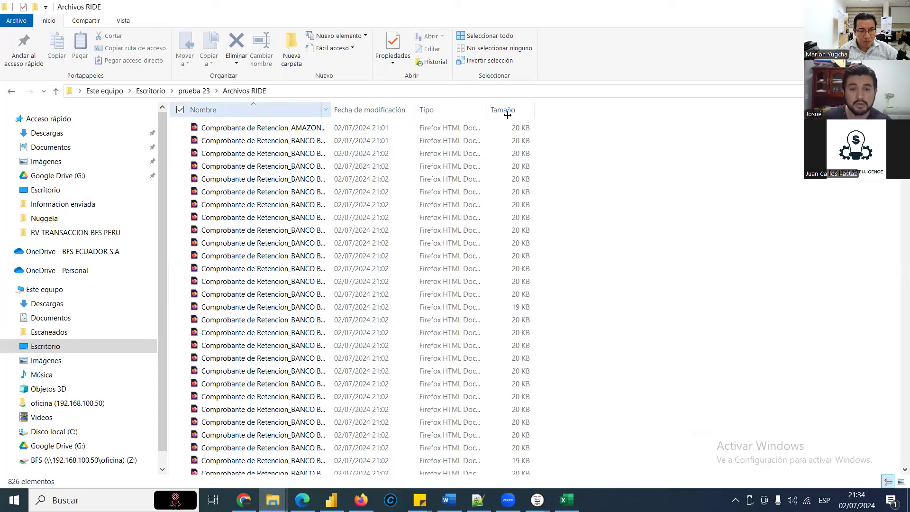
pyautogui.moveTo(508, 115); pyautogui.dragTo(505, 115)
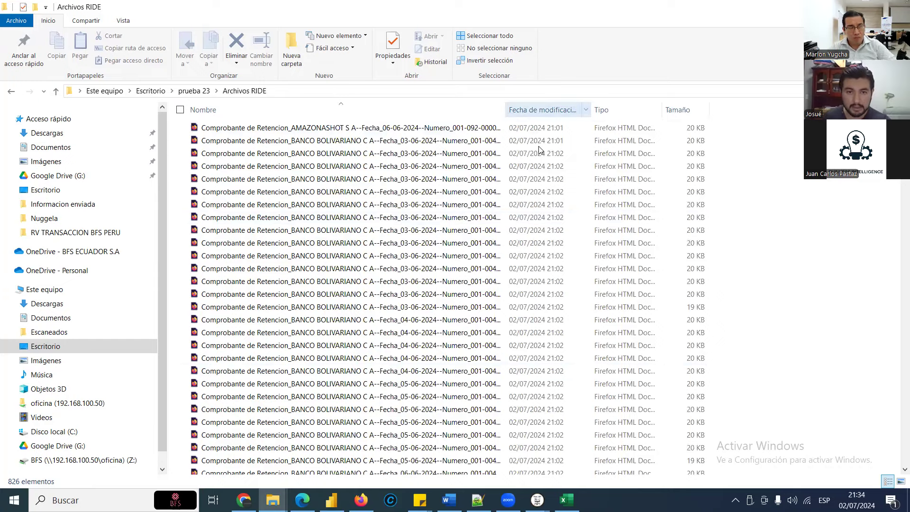
# Look through the list of downloaded RIDE files and their names.
pyautogui.click(567, 500)
pyautogui.hotkey('alt', 'Tab')
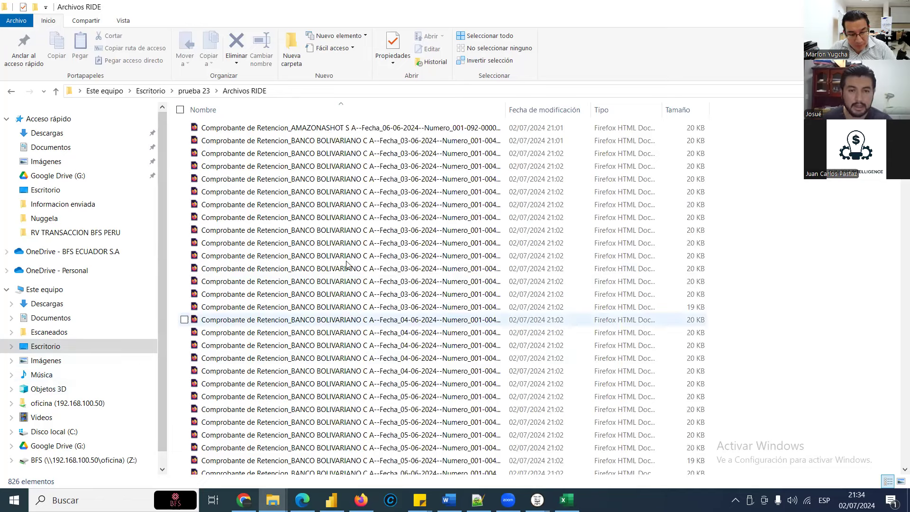
pyautogui.scroll(-20, 897, 366)
pyautogui.scroll(-20, 897, 412)
pyautogui.scroll(20, 897, 284)
pyautogui.scroll(20, 897, 197)
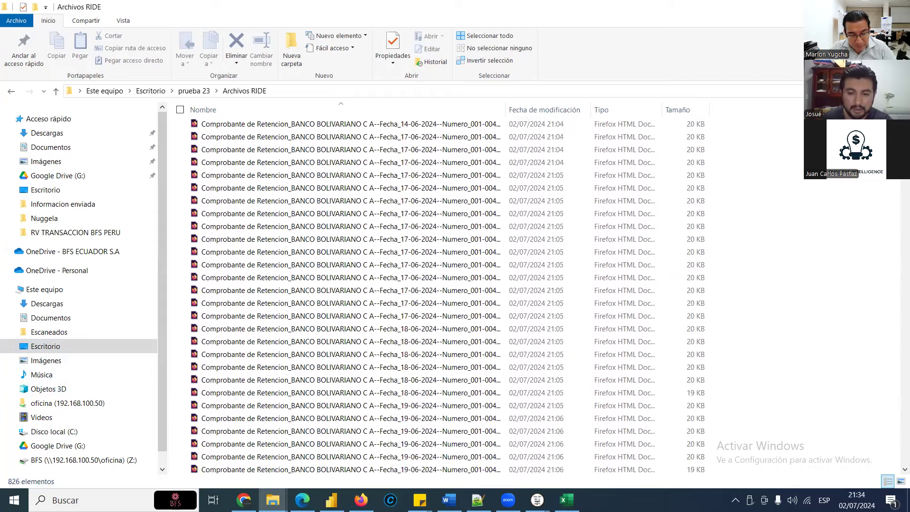
# Switch back to the Excel invoice report, open the linked TELCONET SA invoice in row 19, and review its RIDE.
pyautogui.hotkey('alt', 'Tab')
pyautogui.click(382, 317)
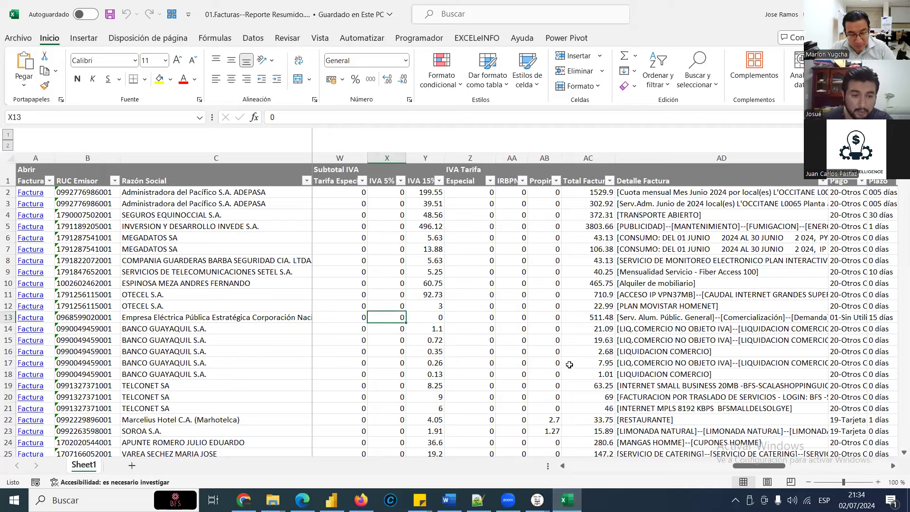
pyautogui.click(569, 365)
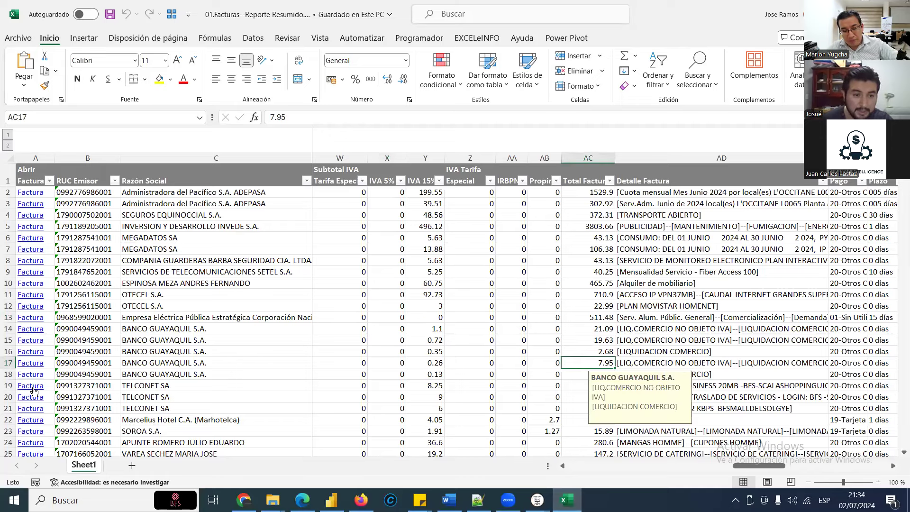
pyautogui.click(32, 387)
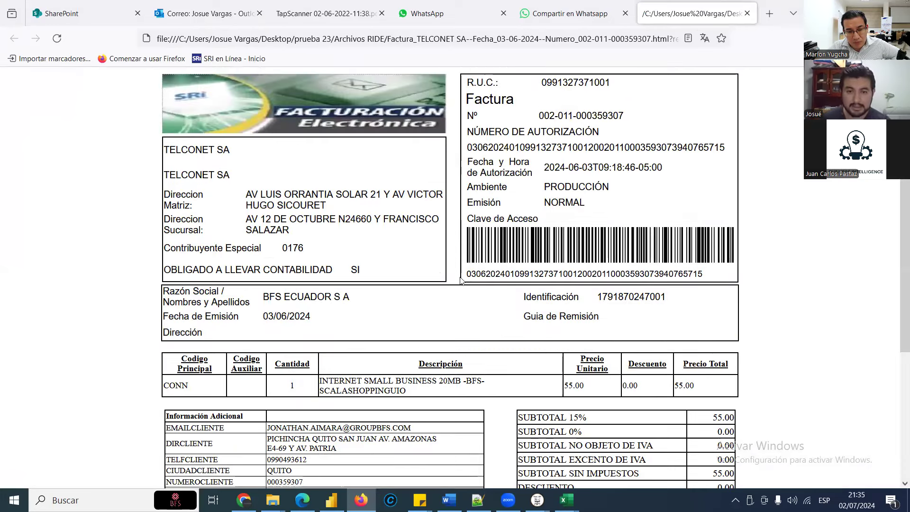
pyautogui.scroll(-3, 480, 295)
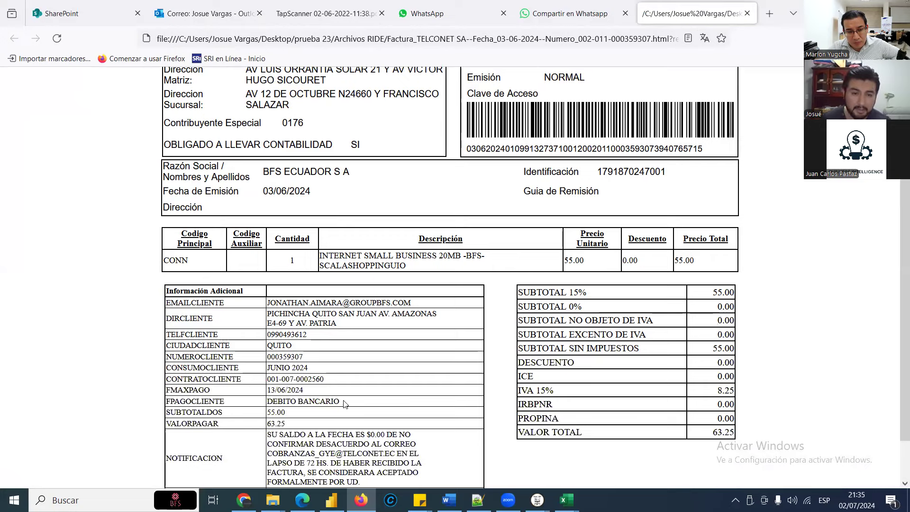
pyautogui.scroll(3, 367, 322)
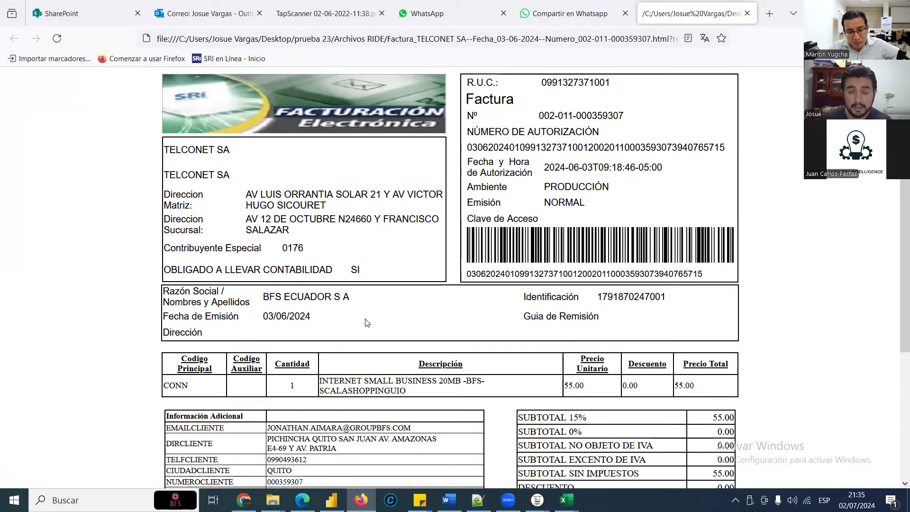